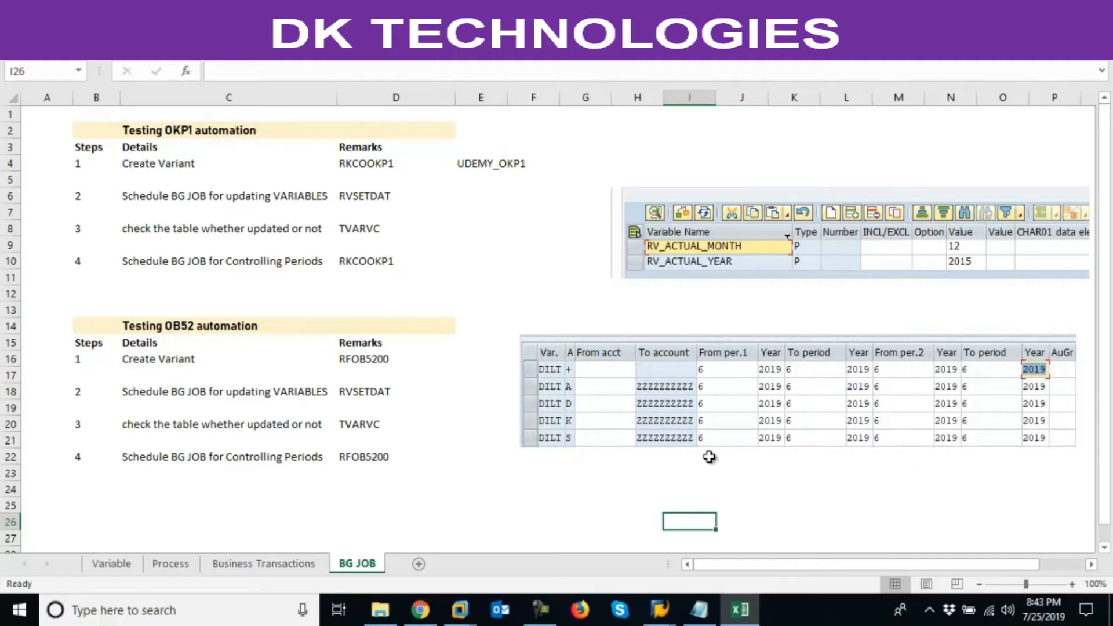
- Copy the program name RFOB5200 from the Excel sheet, execute it in SAP's ABAP Editor, and set the posting period variant to DILT
click(366, 364)
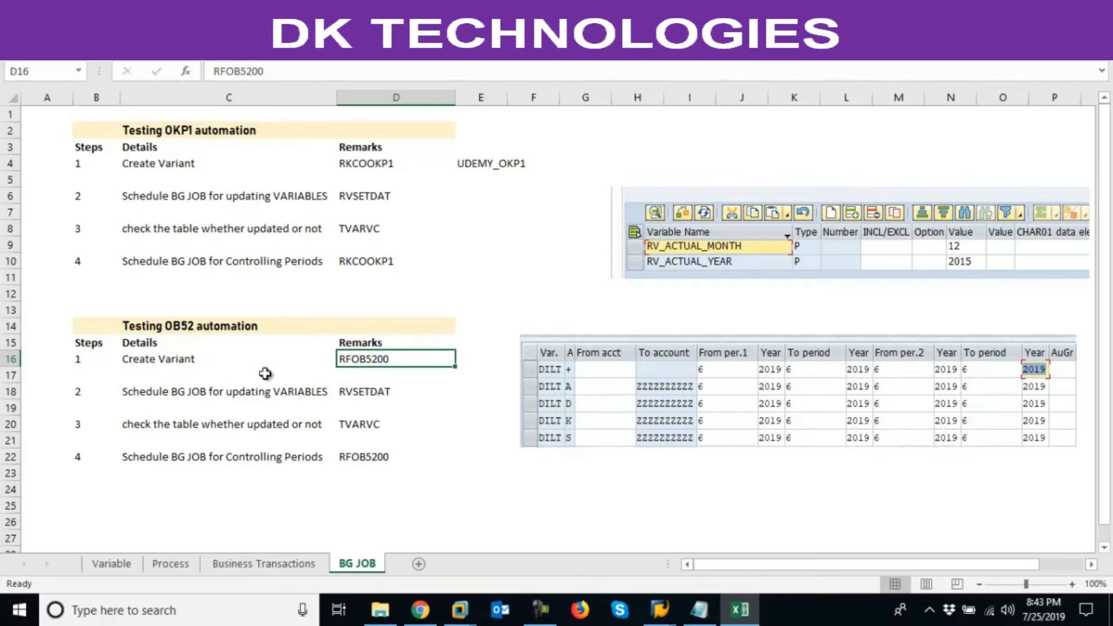
key(ctrl+c)
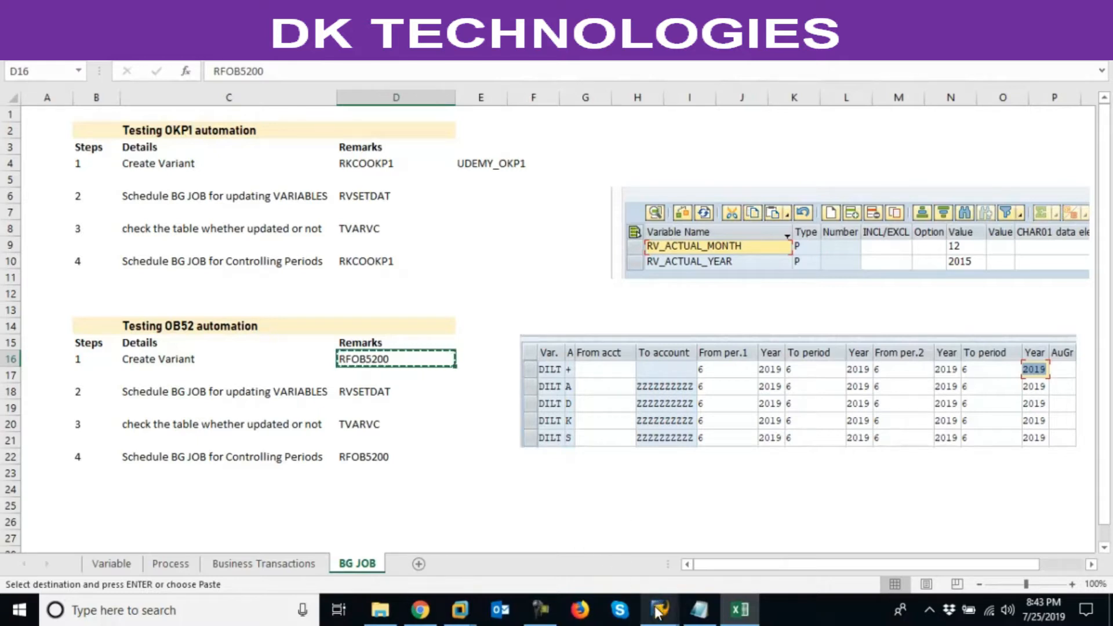
mouse_move(659, 609)
click(710, 542)
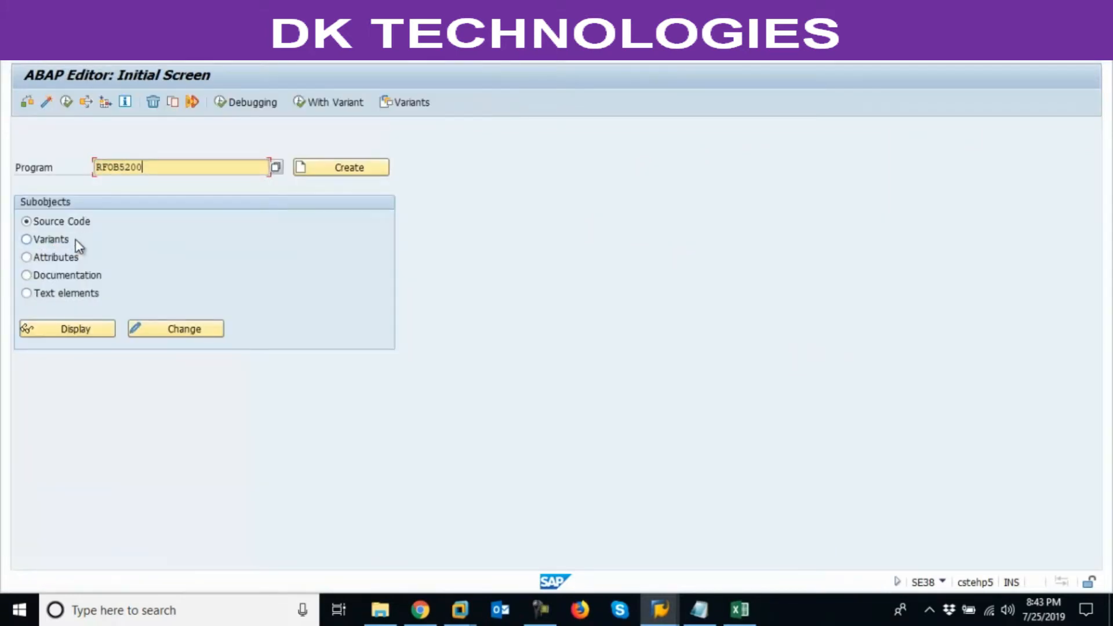
key(F8)
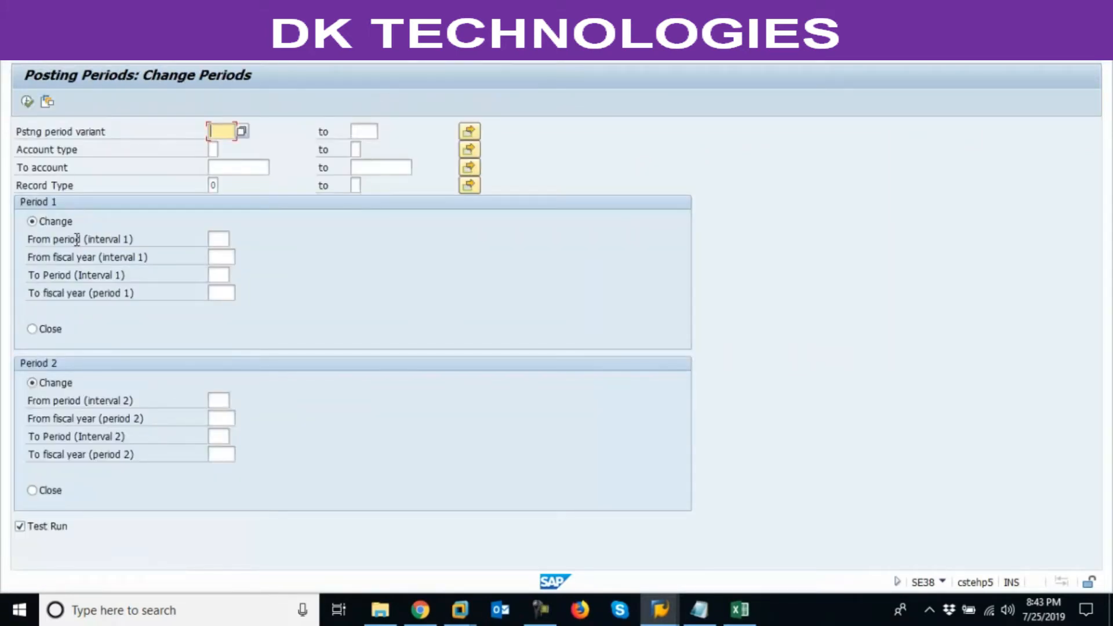
text(DILT)
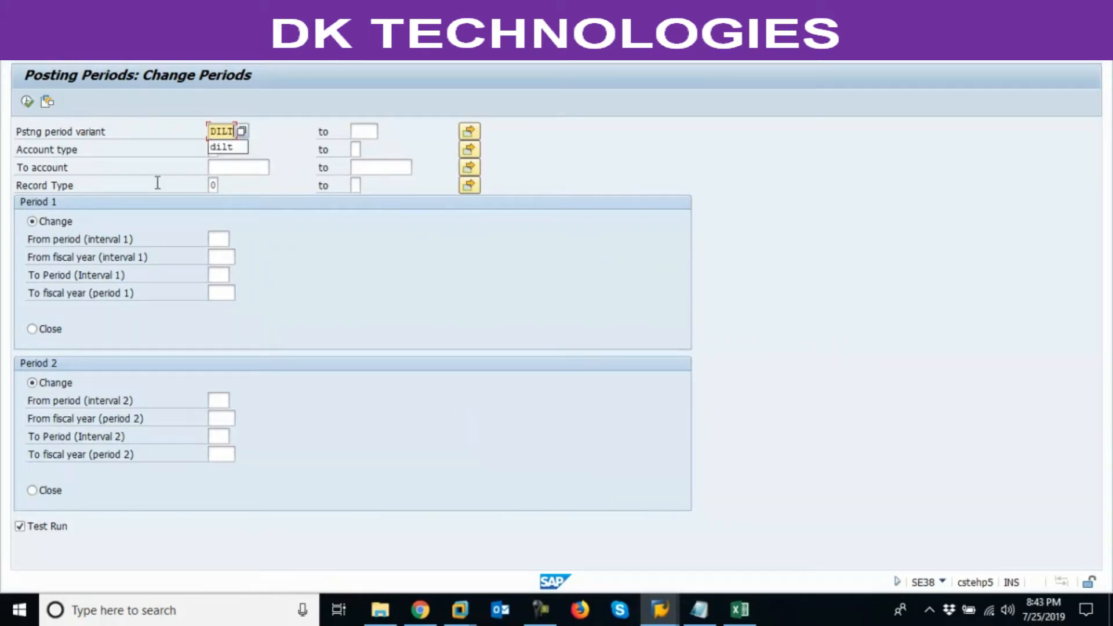
click(356, 149)
- Open transaction OB52 in another SAP session and position the posting periods list at variant DILT
click(421, 50)
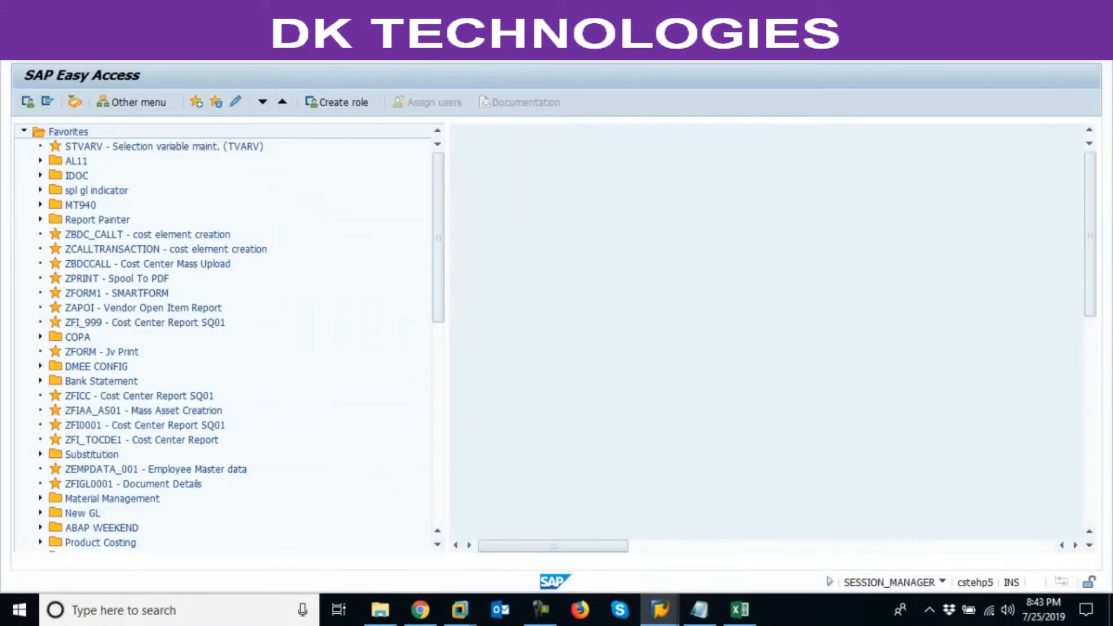
key(Return)
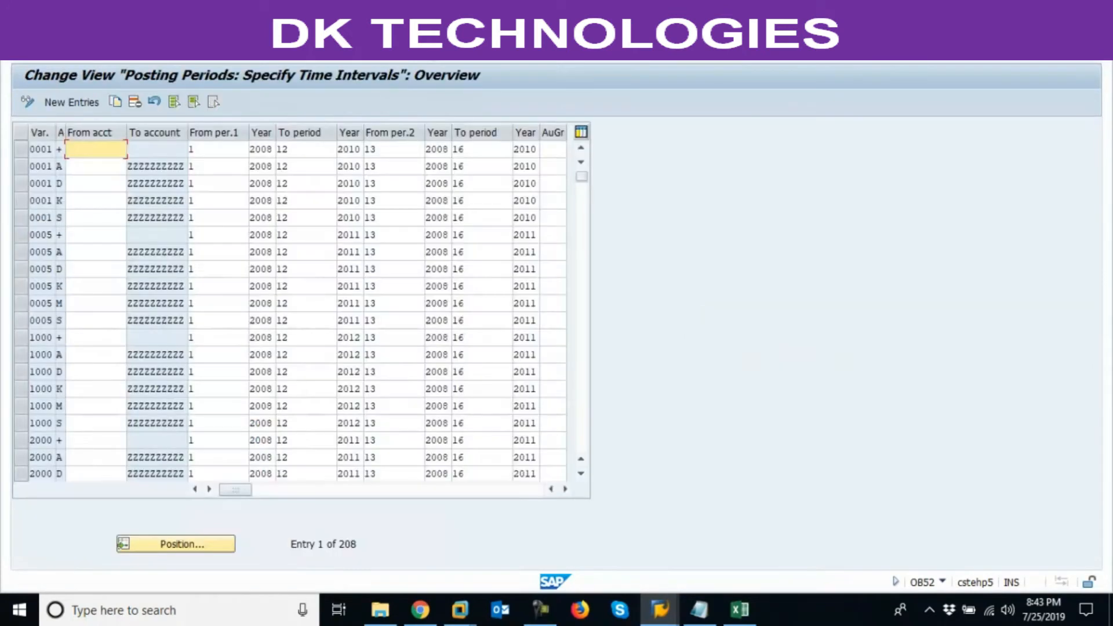
click(145, 550)
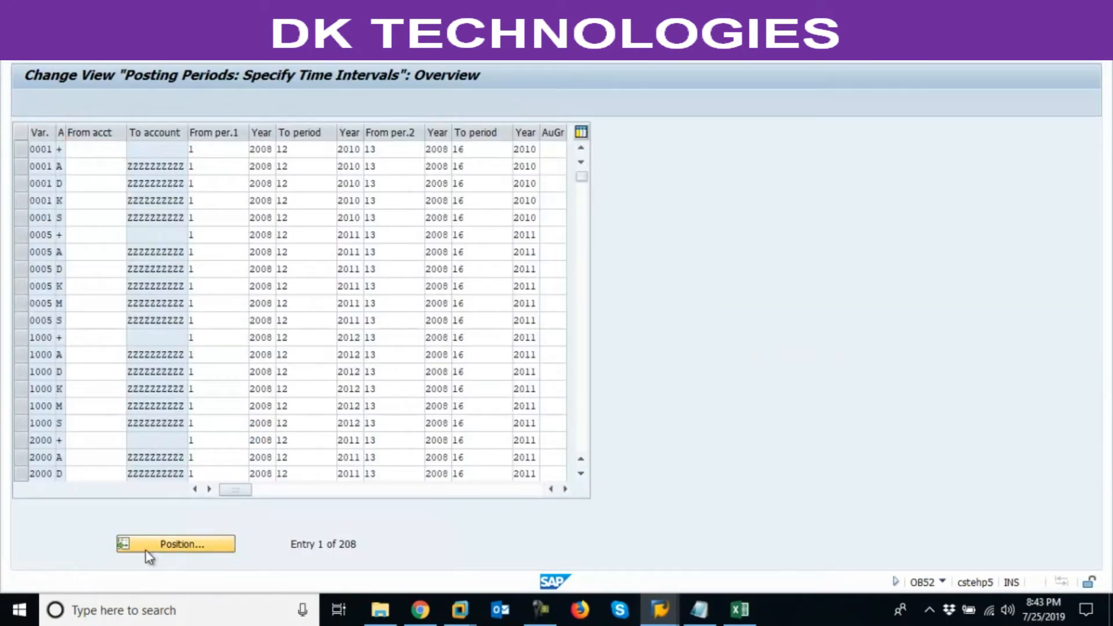
text(DILT)
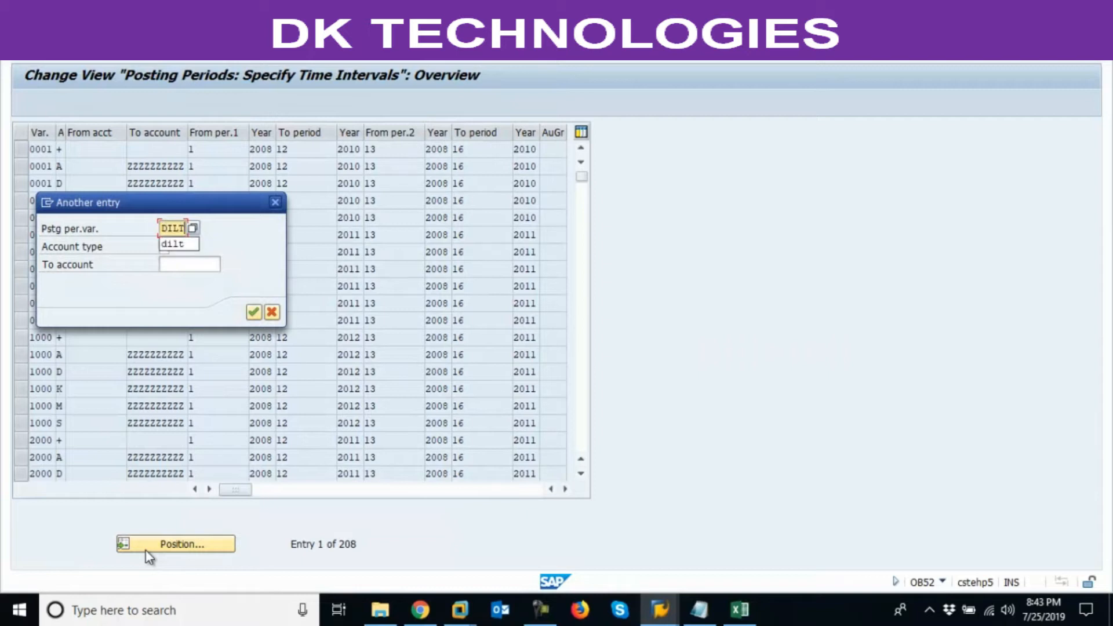
key(Return)
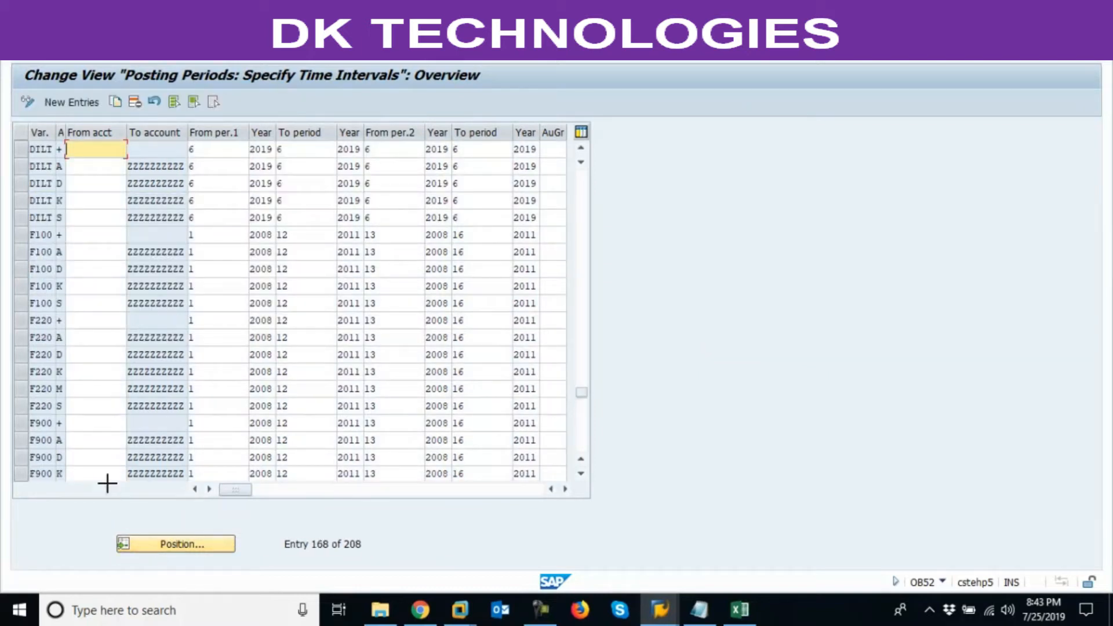
- Copy the DILT account types +, A, D, K and S from OB52 into RFOB5200's Account type selection as single values
key(ctrl+y)
drag(56, 150, 58, 221)
key(ctrl+c)
key(alt+Tab)
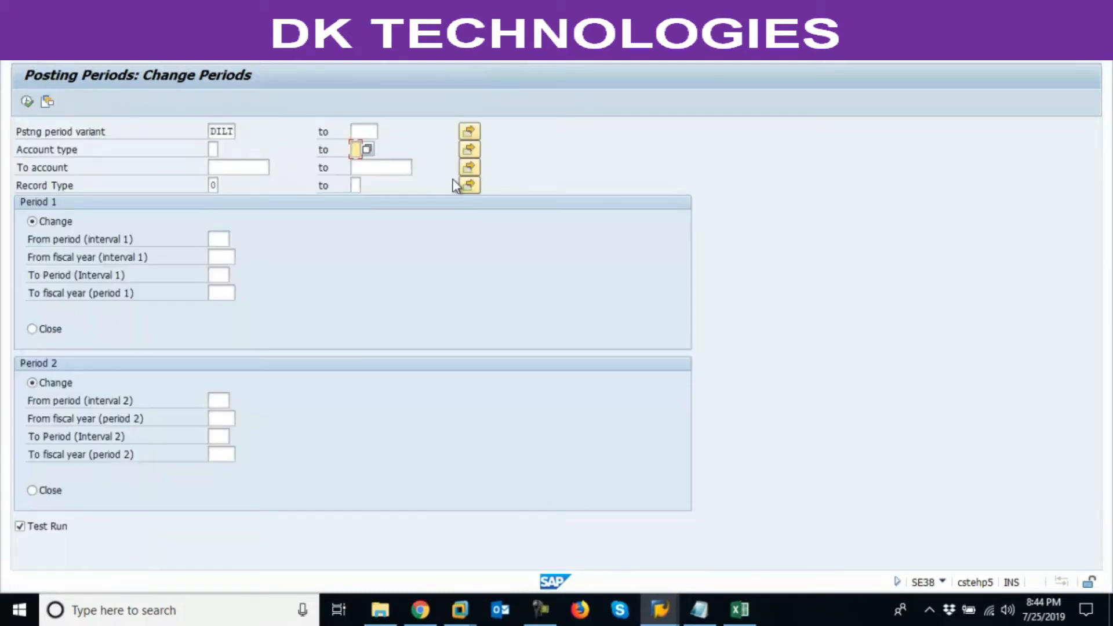
click(471, 149)
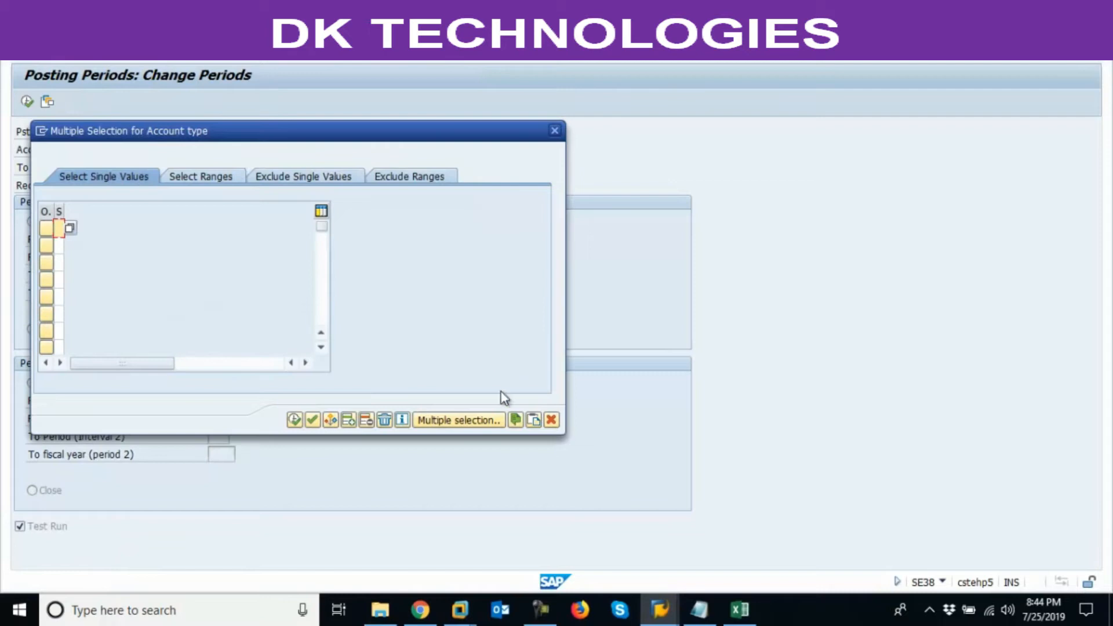
click(532, 419)
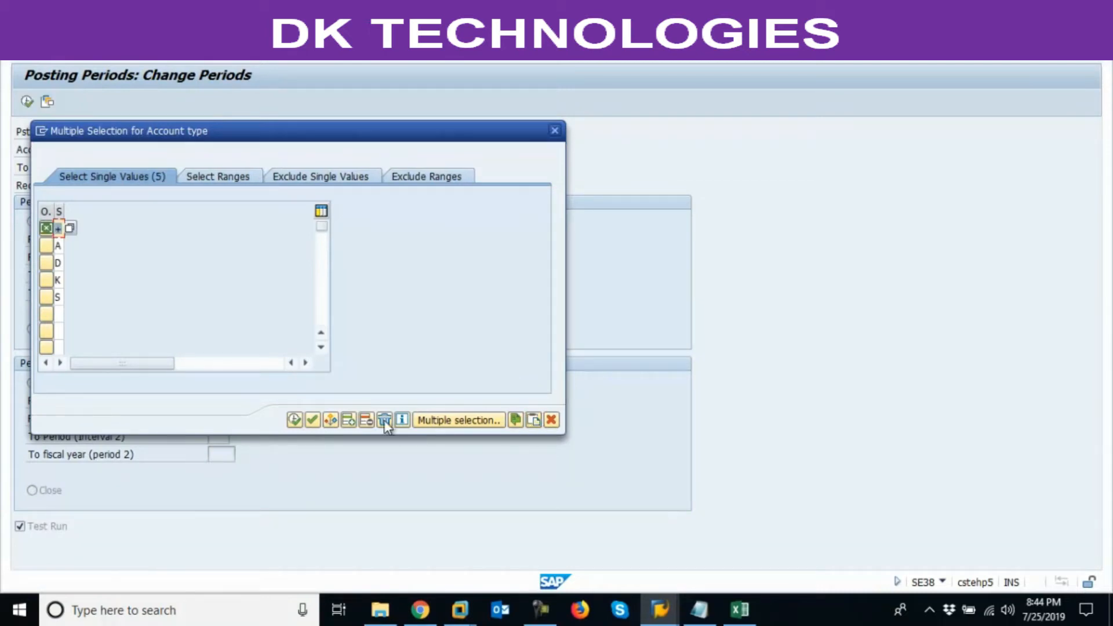
click(295, 419)
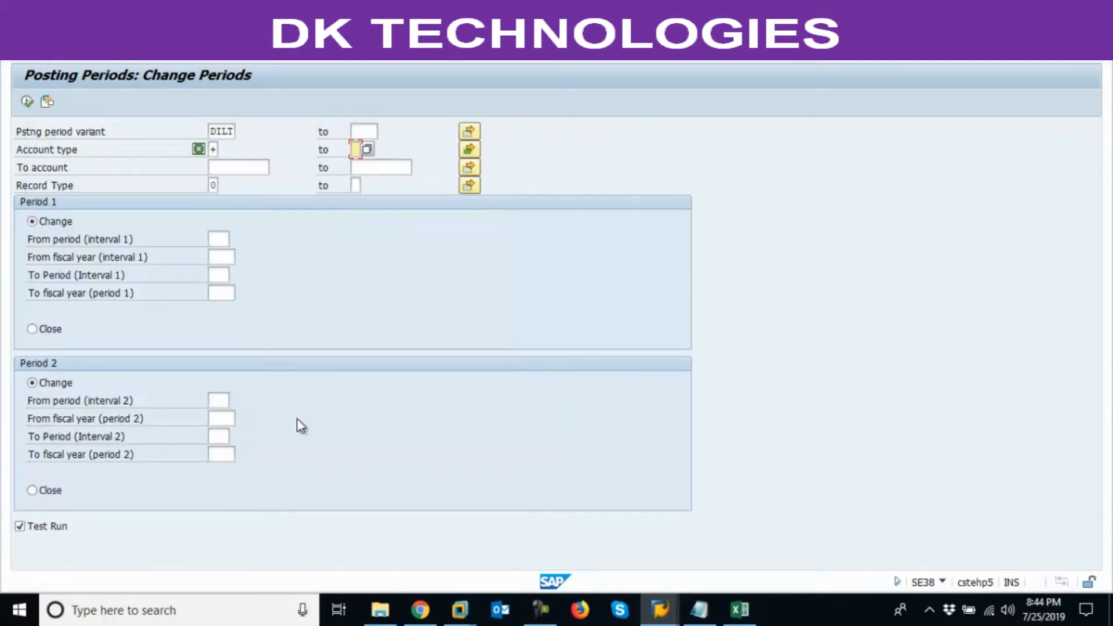
- Set From period (interval 1) to 6 and From fiscal year (interval 1) to 2019
click(244, 171)
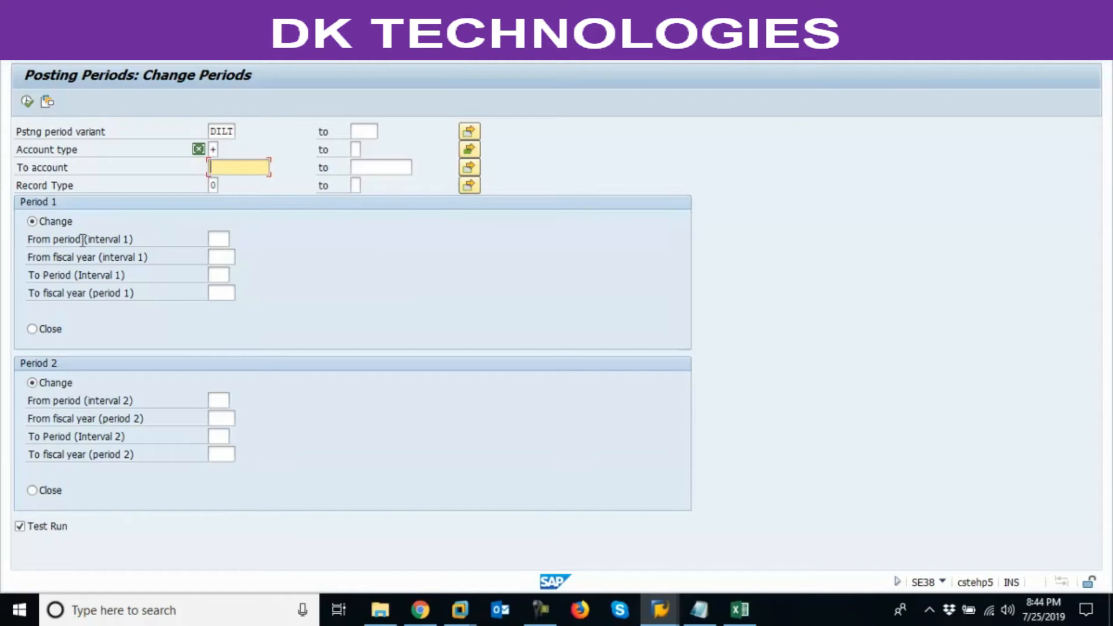
click(219, 240)
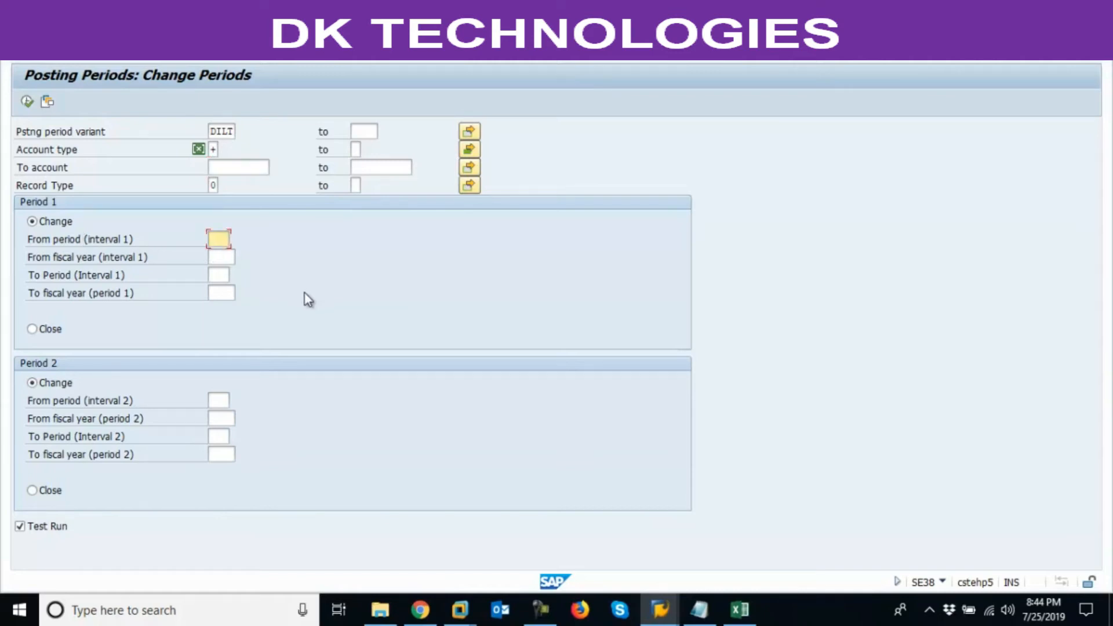
text(6)
key(Tab)
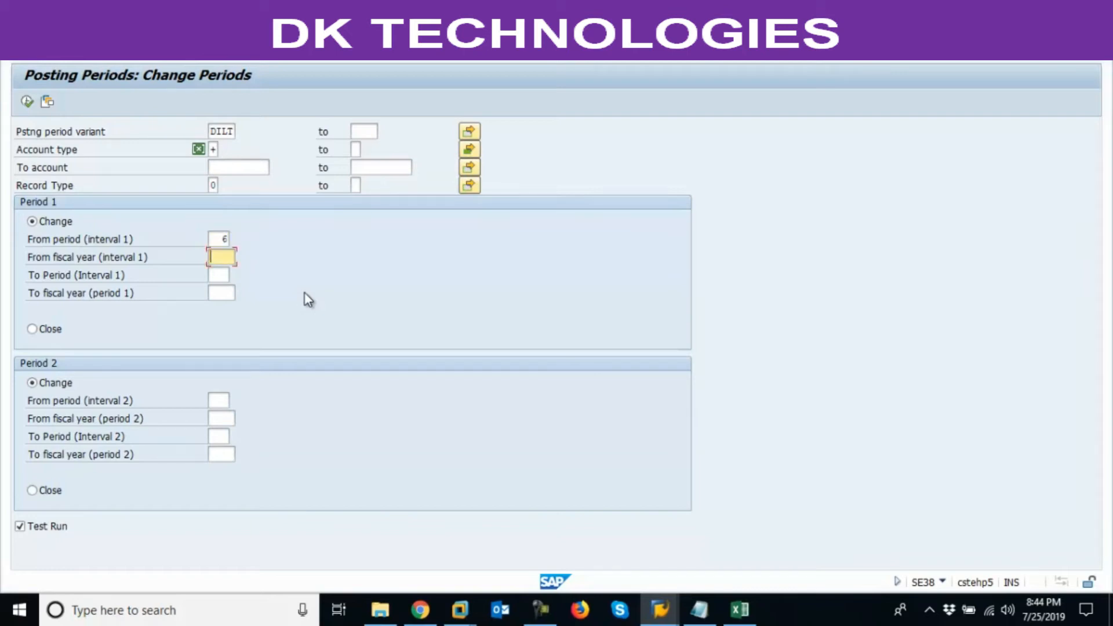
text(6)
key(Tab)
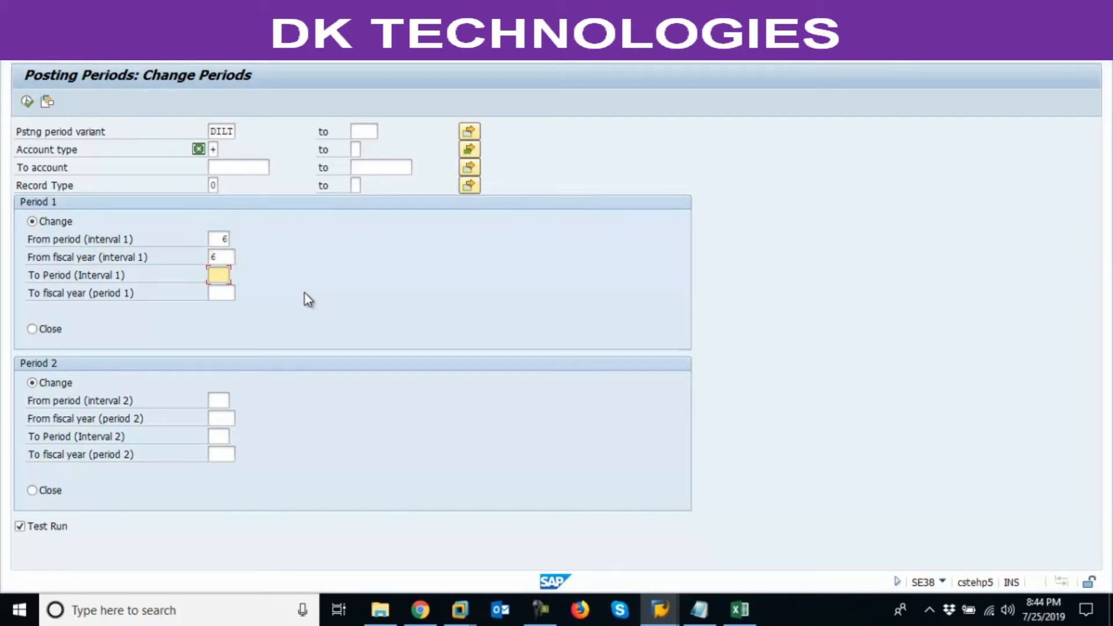
click(221, 257)
key(BackSpace)
text(2019)
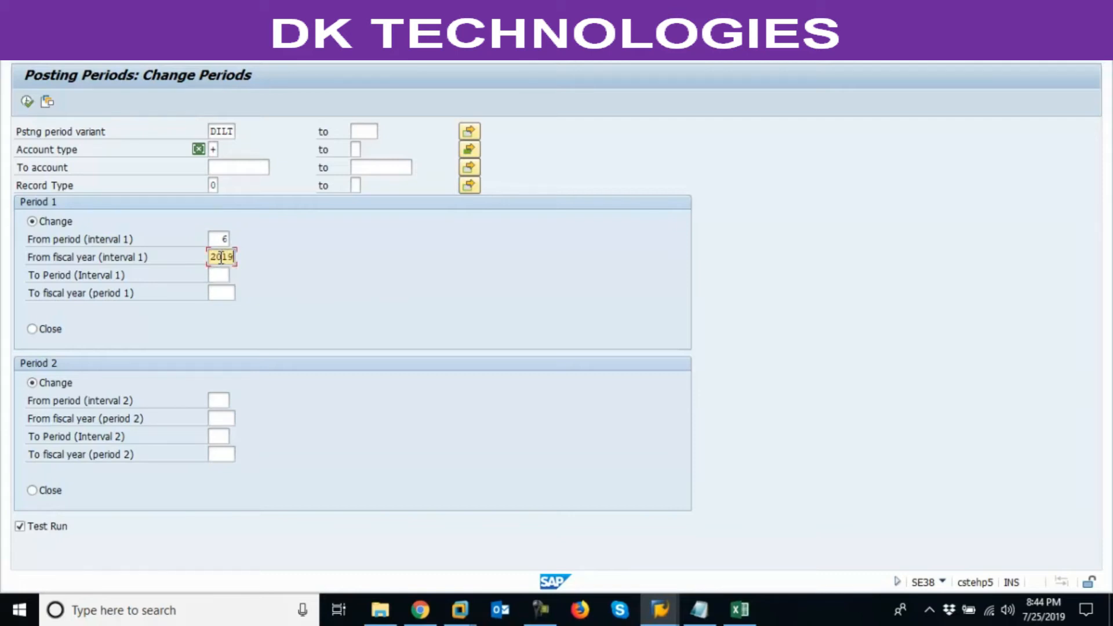
- Set To Period (Interval 1) to 6 and To fiscal year (period 1) to 2019
key(Tab)
text(6)
key(Tab)
text(2019)
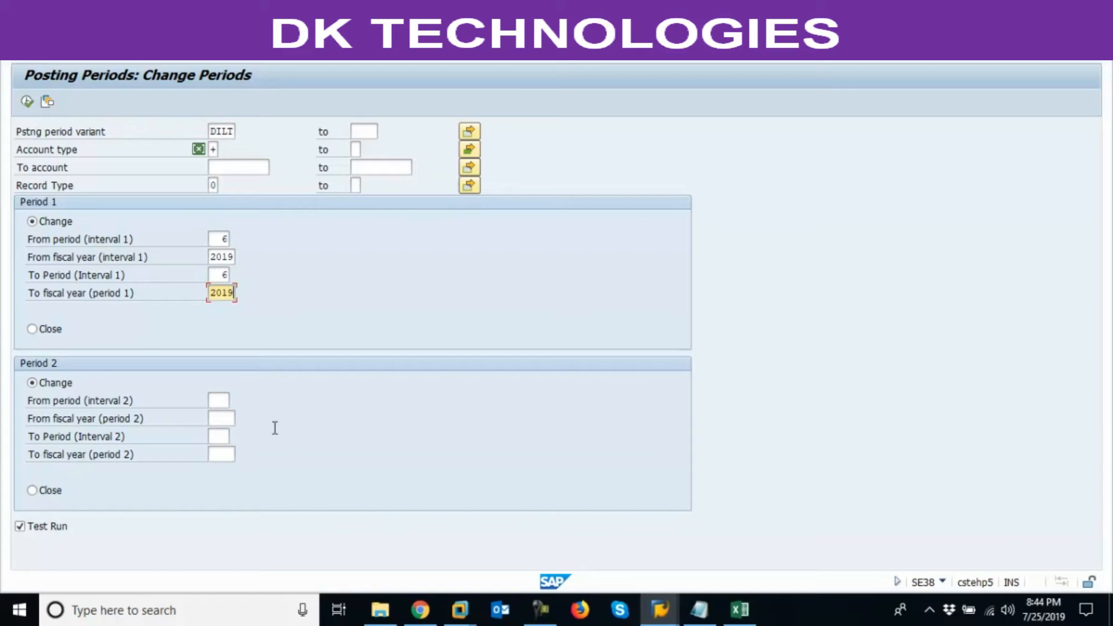
- Turn off Test Run and start saving the selections as a variant, accepting the production run
click(50, 527)
click(193, 54)
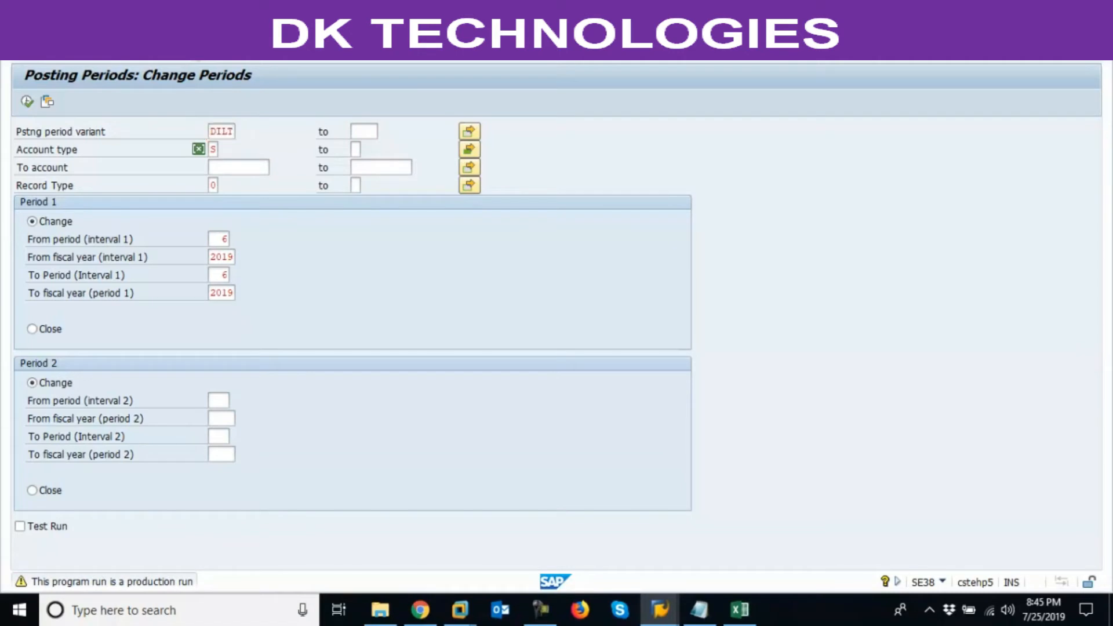
key(Return)
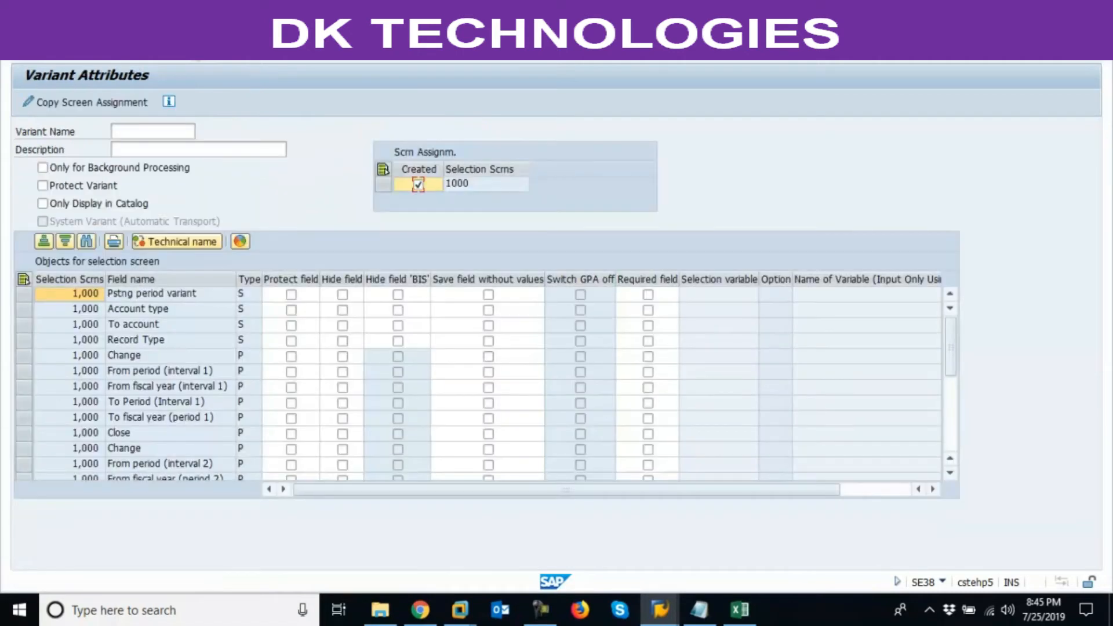
- Name the variant UDEMY_OB52 and describe it as OB52 AUTOMATION VARIANT
click(175, 133)
text(UD)
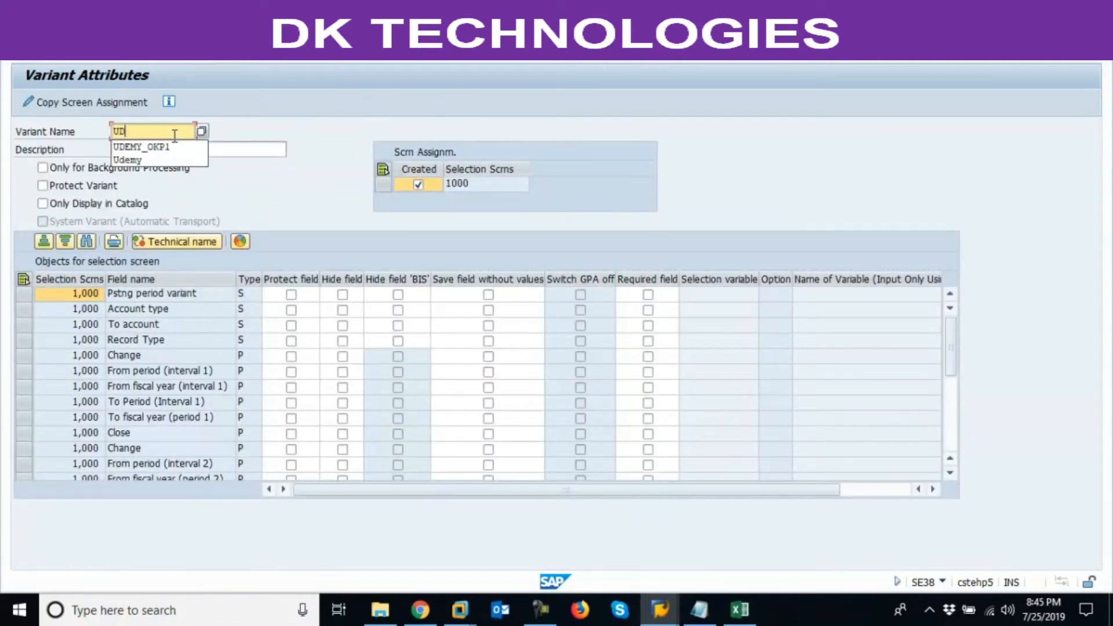
text(EMY_OK)
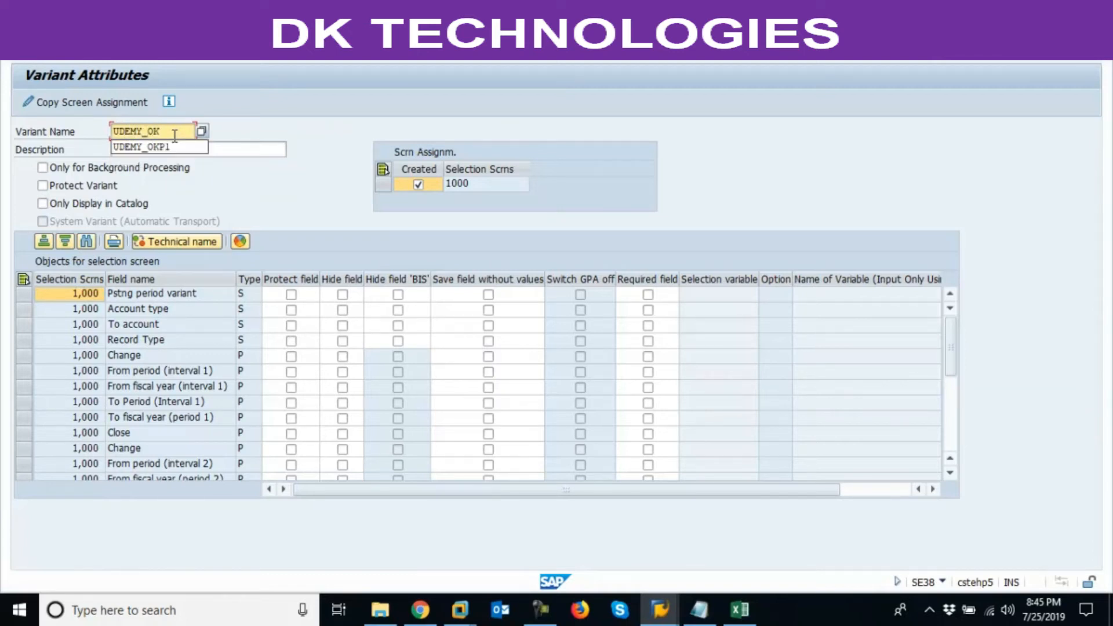
key(BackSpace)
text(B52)
key(Tab)
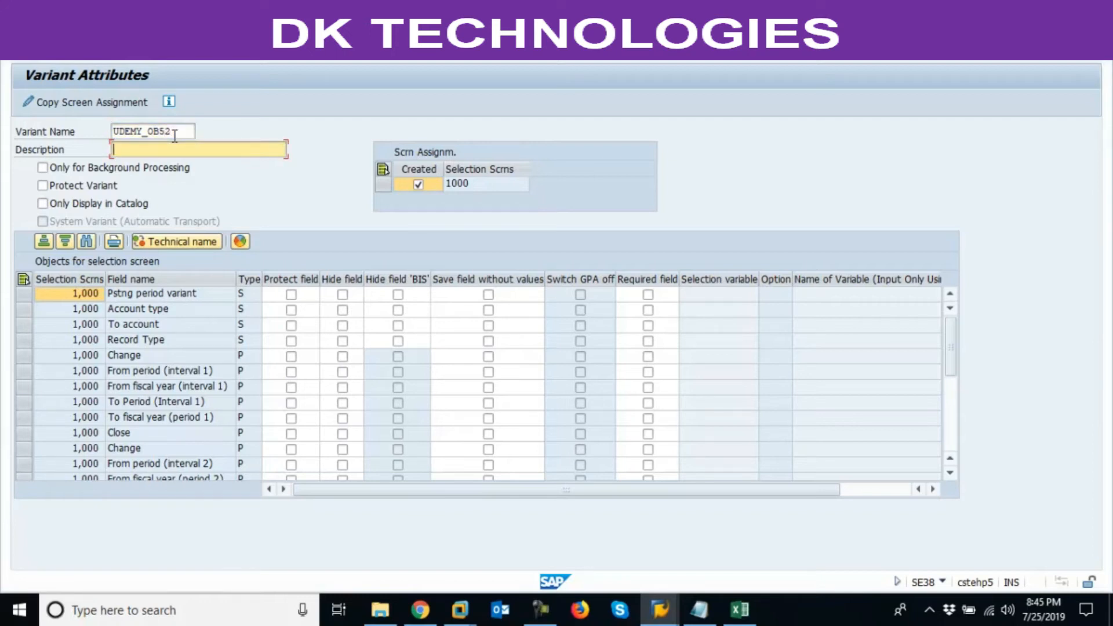
text(OB52 AUTOMATION VARIANT)
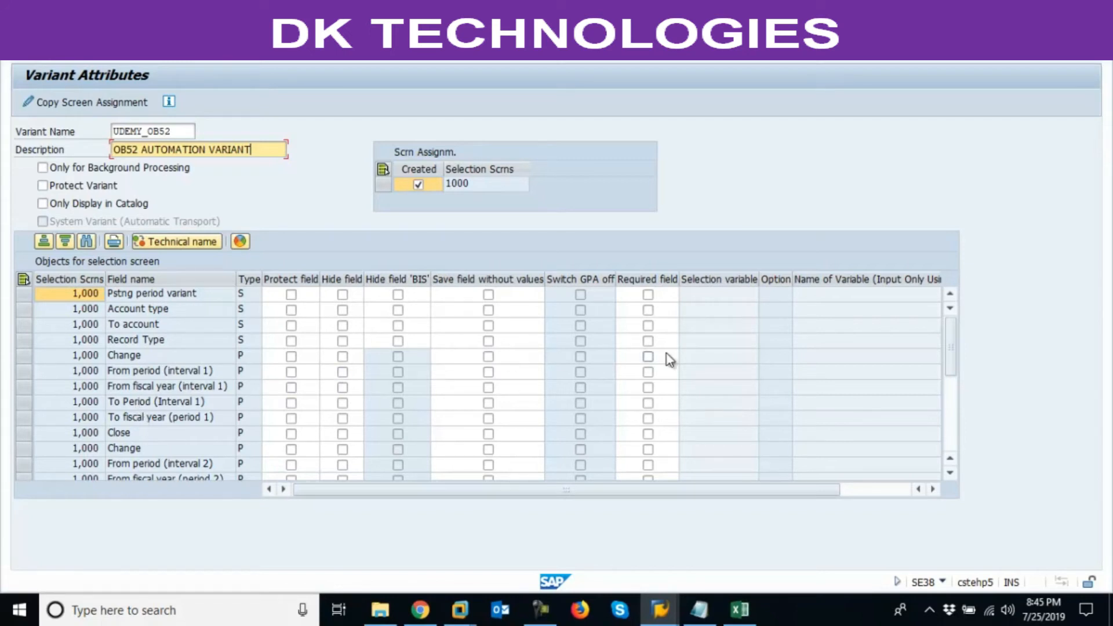
- Set the selection variable type to T (table variable from TVARVC) for the from/to period and fiscal year fields of interval 1
click(750, 372)
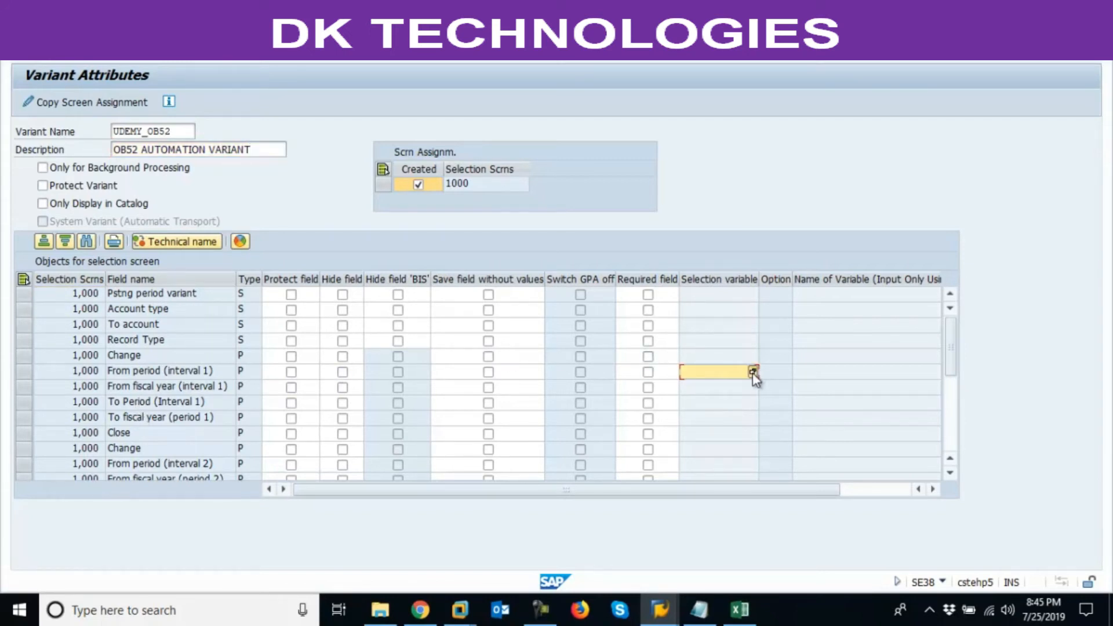
click(752, 373)
double_click(225, 353)
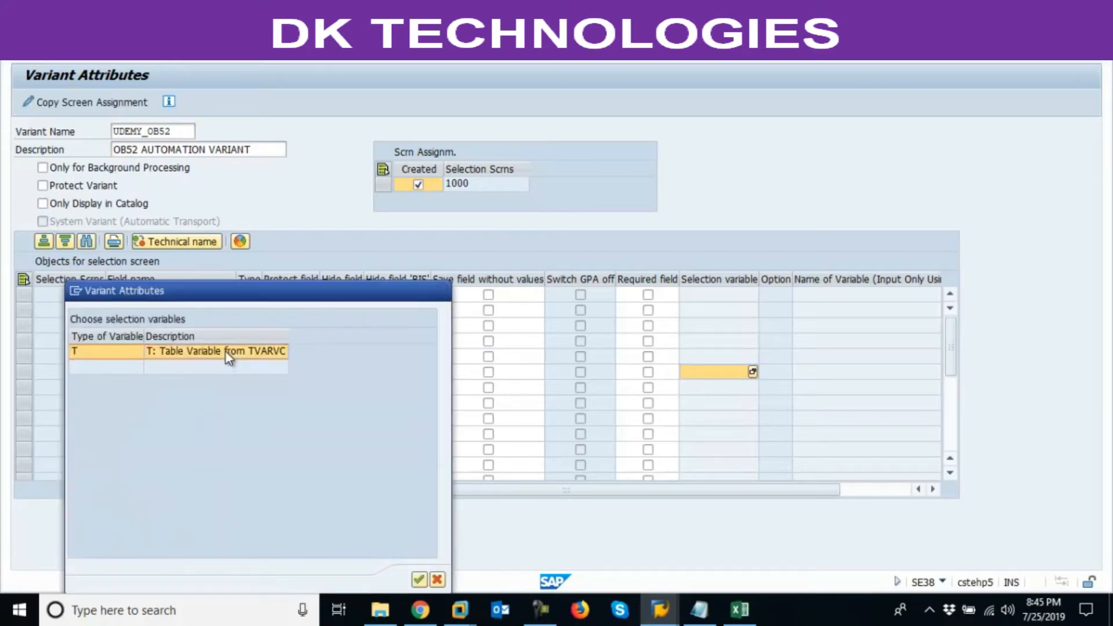
click(717, 388)
key(F4)
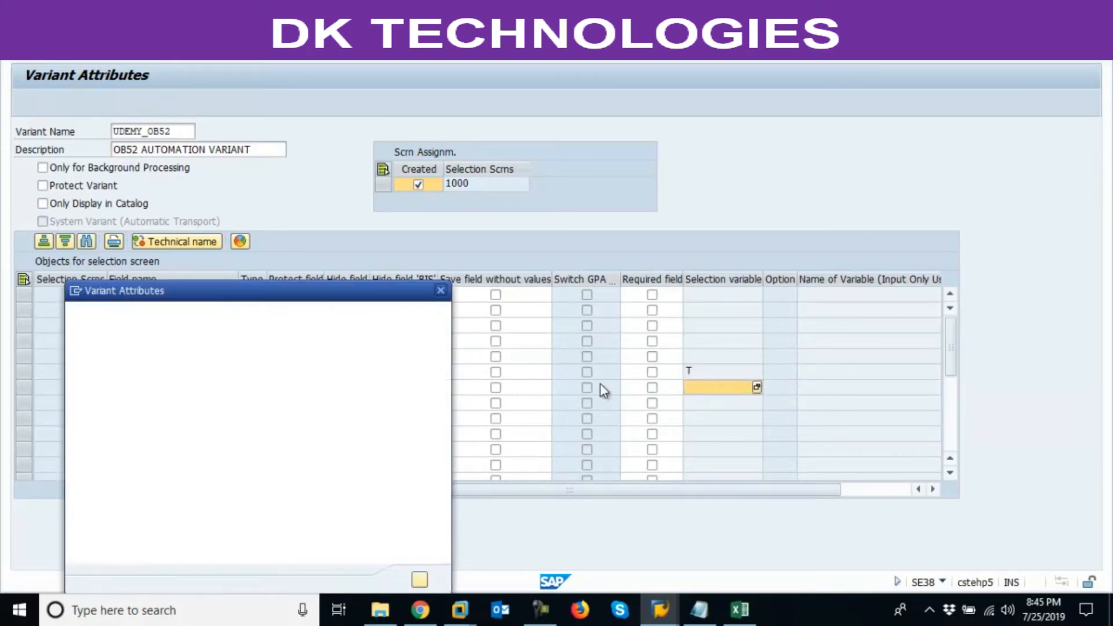
click(709, 404)
key(F4)
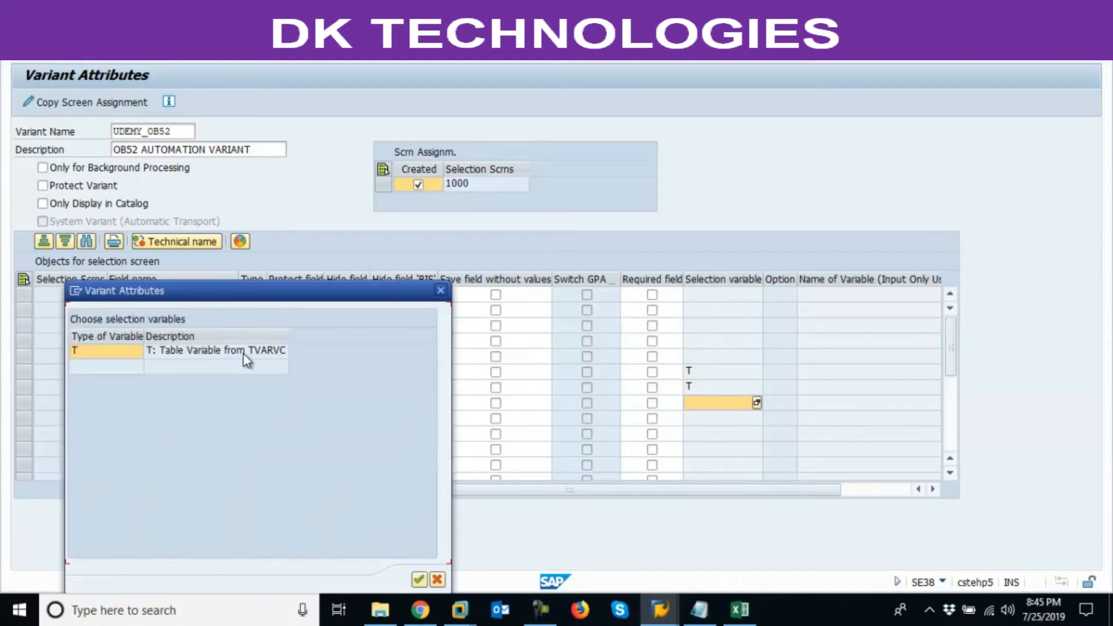
double_click(243, 353)
click(714, 418)
key(F4)
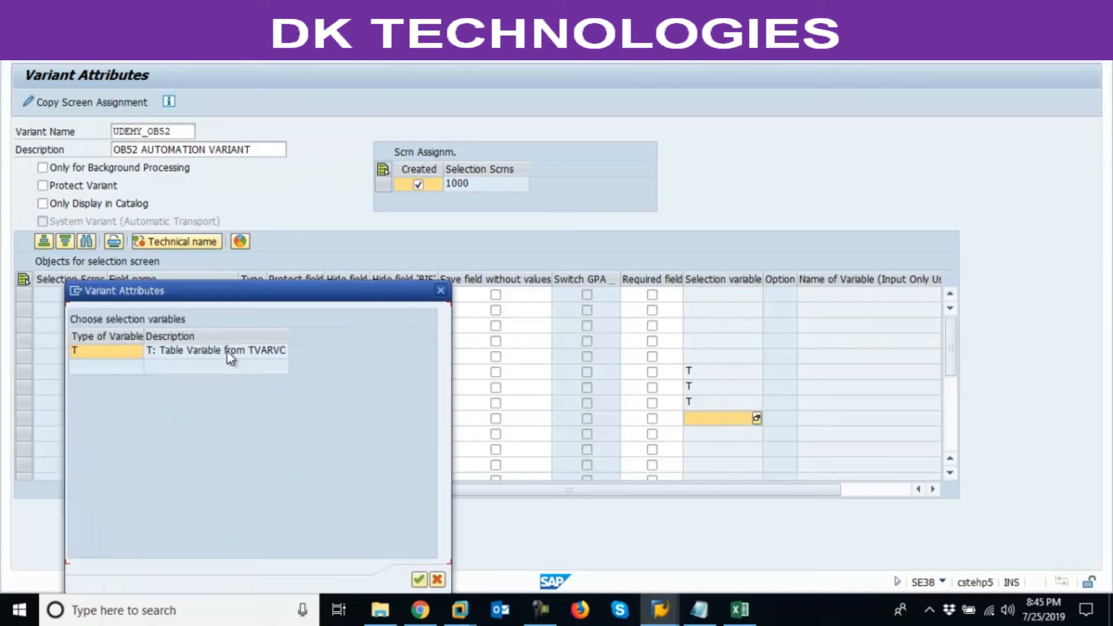
double_click(227, 352)
- Assign the variable RV_ACTUAL_MONTH to From period (interval 1)
click(808, 374)
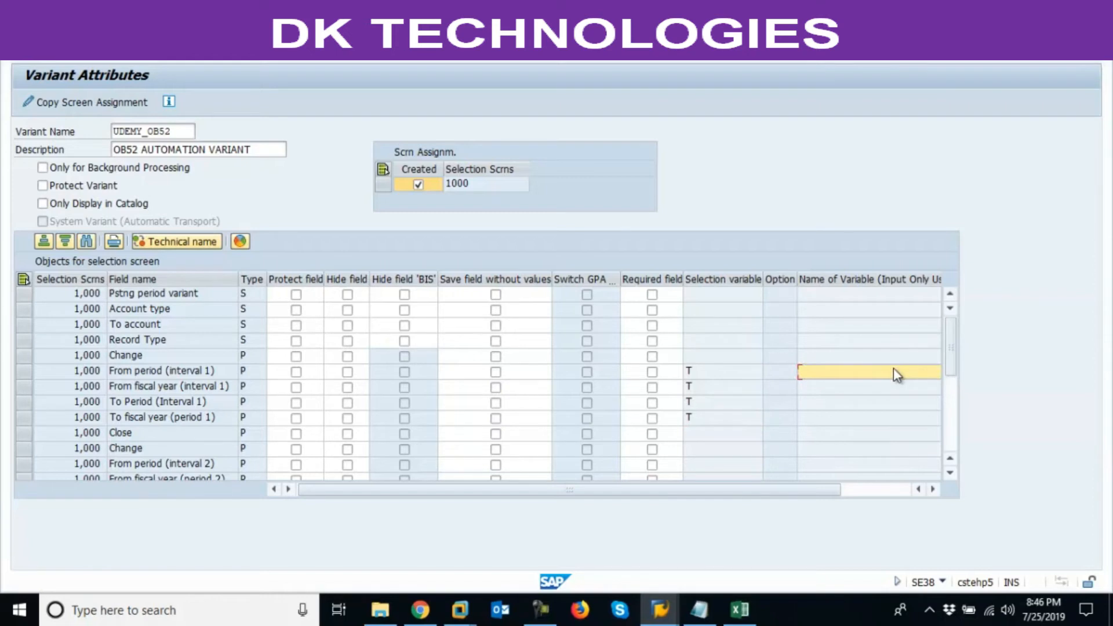
key(F4)
scroll(232, 409, down, 2)
scroll(232, 409, down, 4)
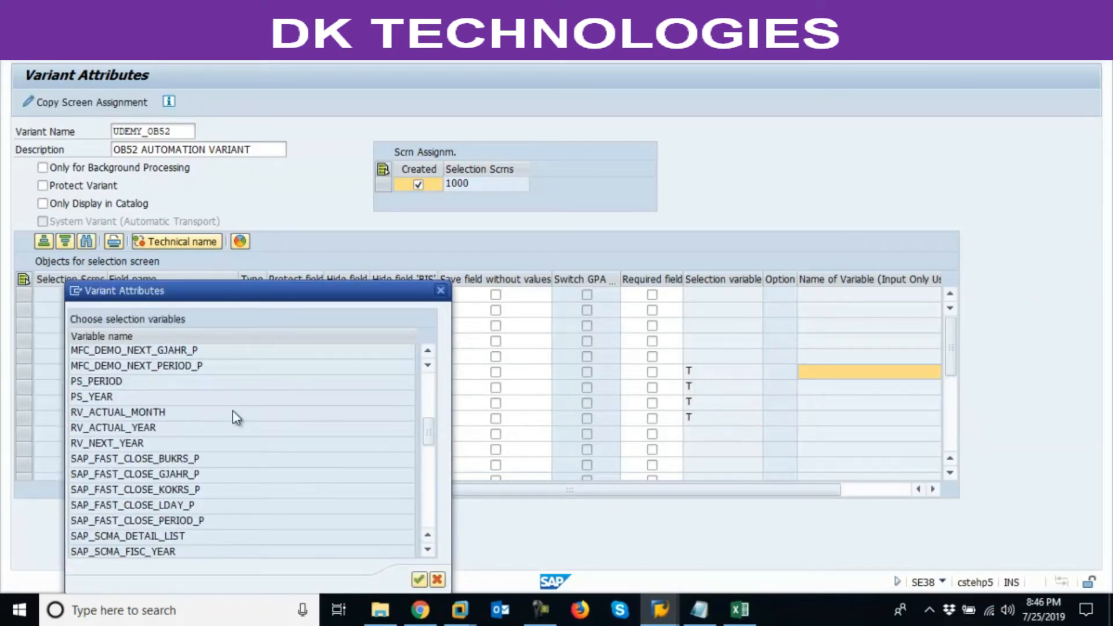
double_click(156, 412)
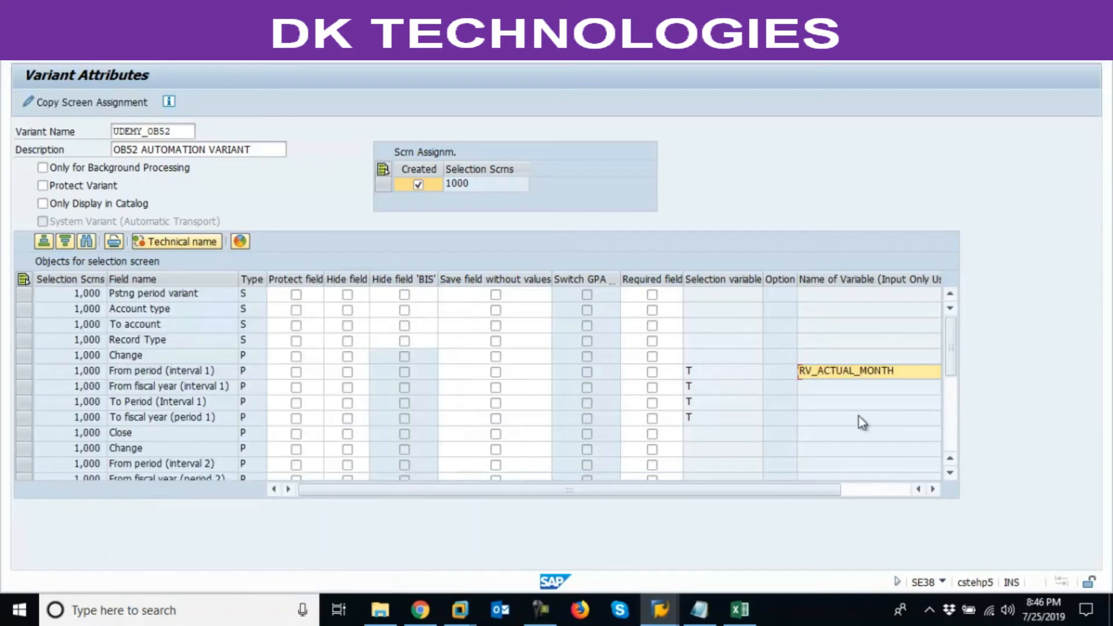
- Assign the variable RV_ACTUAL_YEAR to From fiscal year (interval 1)
click(828, 388)
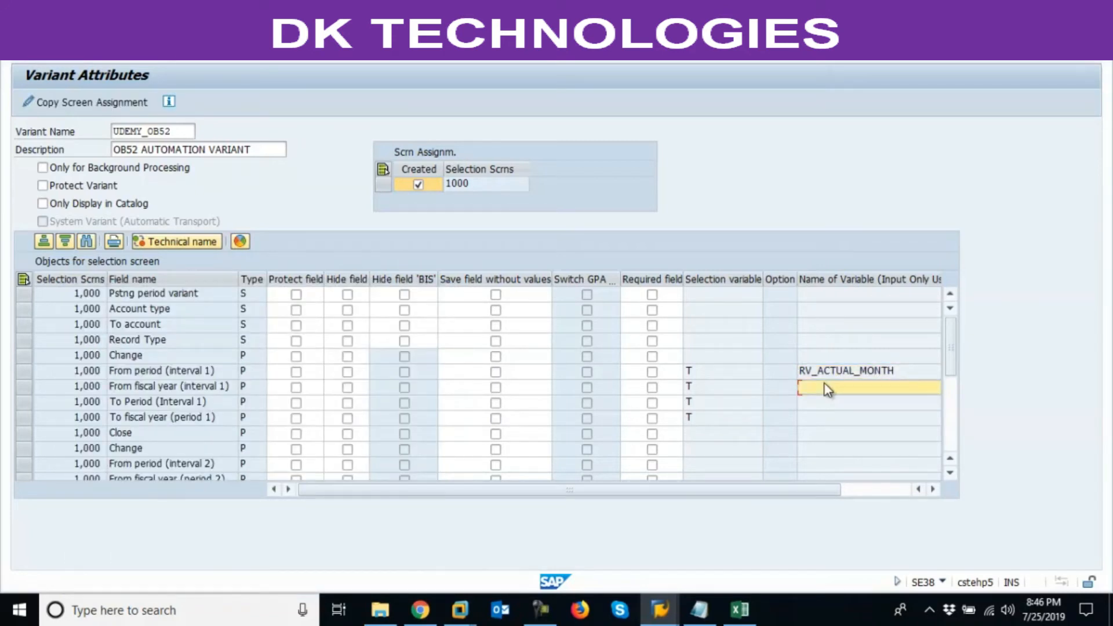
key(F4)
scroll(238, 444, down, 4)
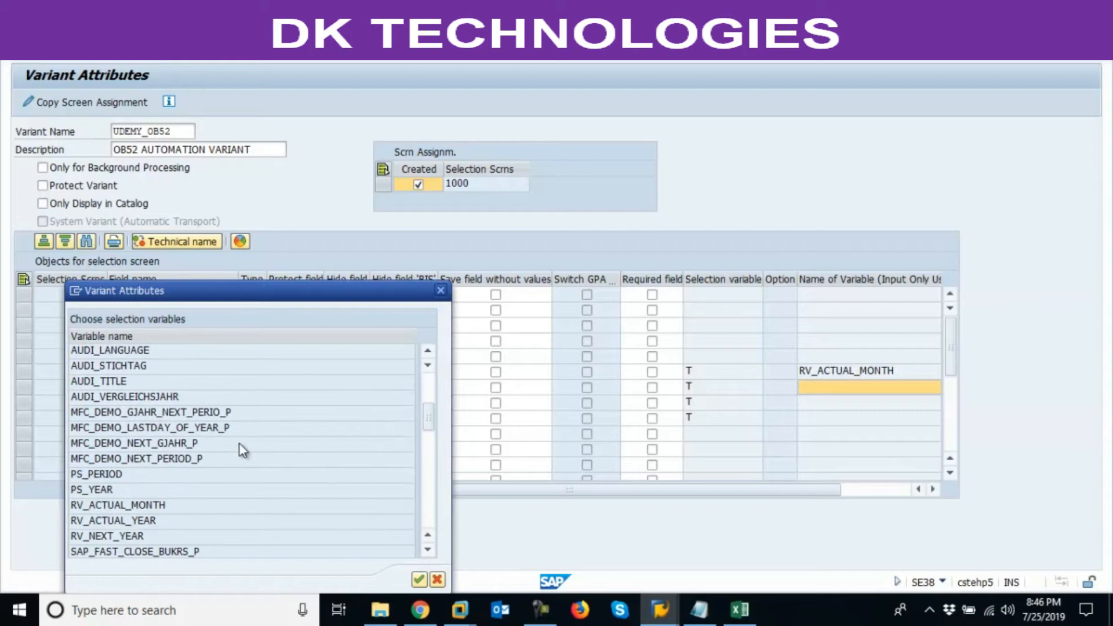
scroll(239, 444, down, 2)
double_click(154, 442)
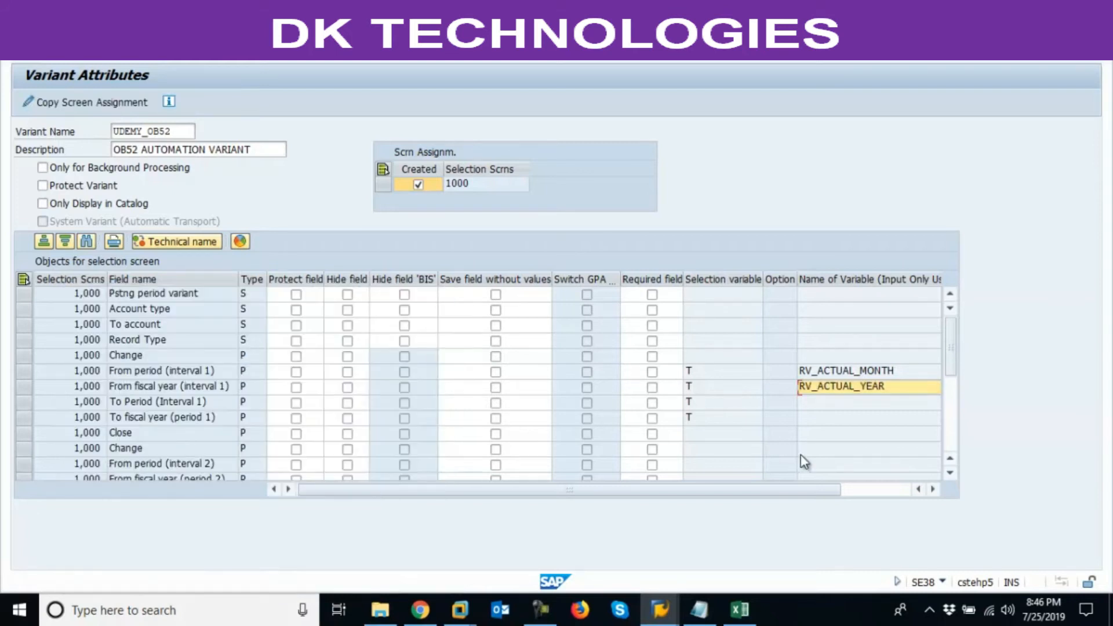
- Assign the variable RV_ACTUAL_MONTH to To Period (Interval 1)
click(852, 404)
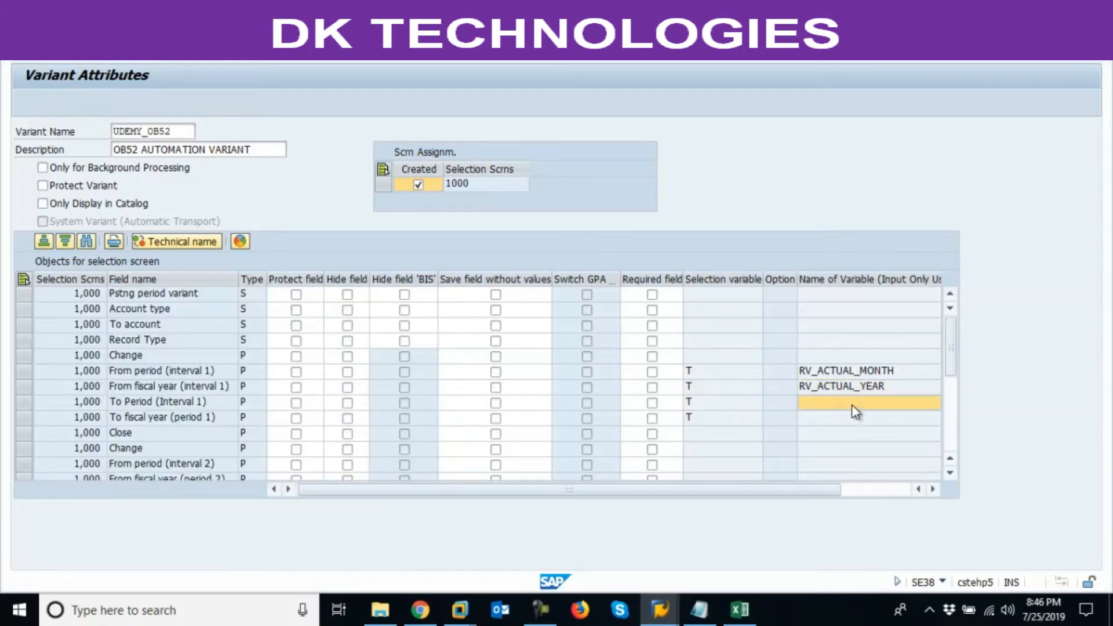
key(F4)
scroll(287, 443, down, 5)
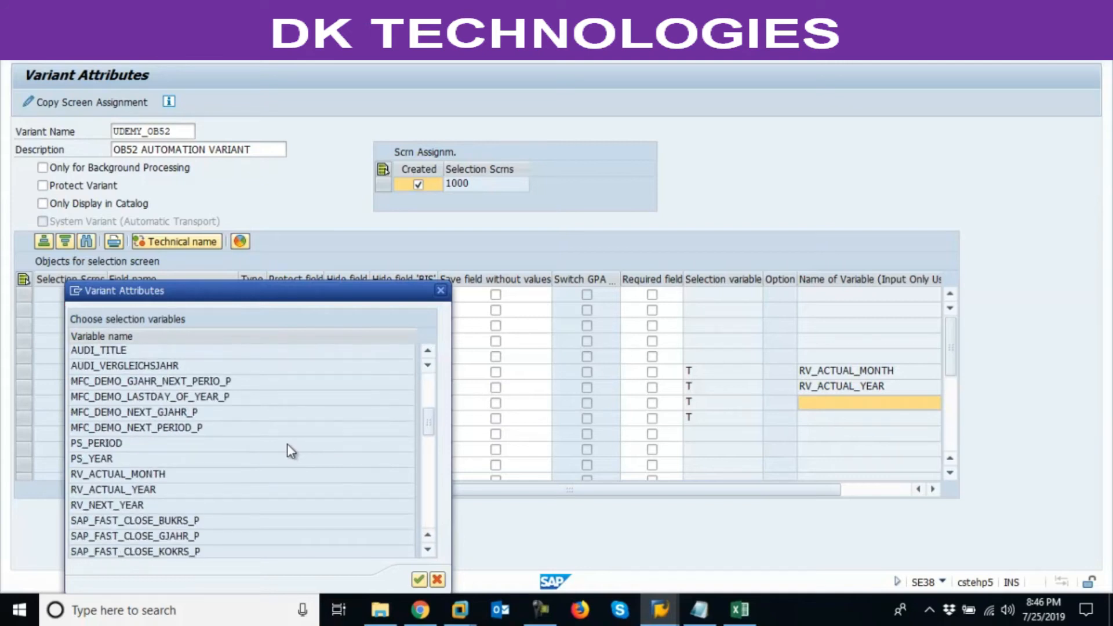
double_click(158, 471)
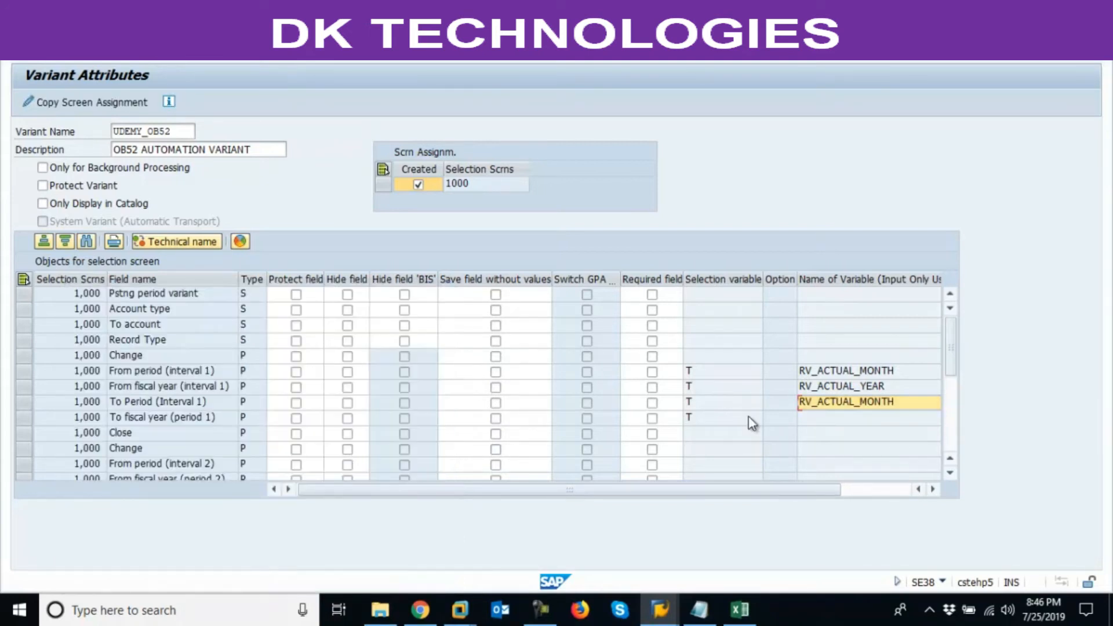
- Assign the variable RV_ACTUAL_YEAR to To fiscal year (period 1) and save the variant
click(826, 422)
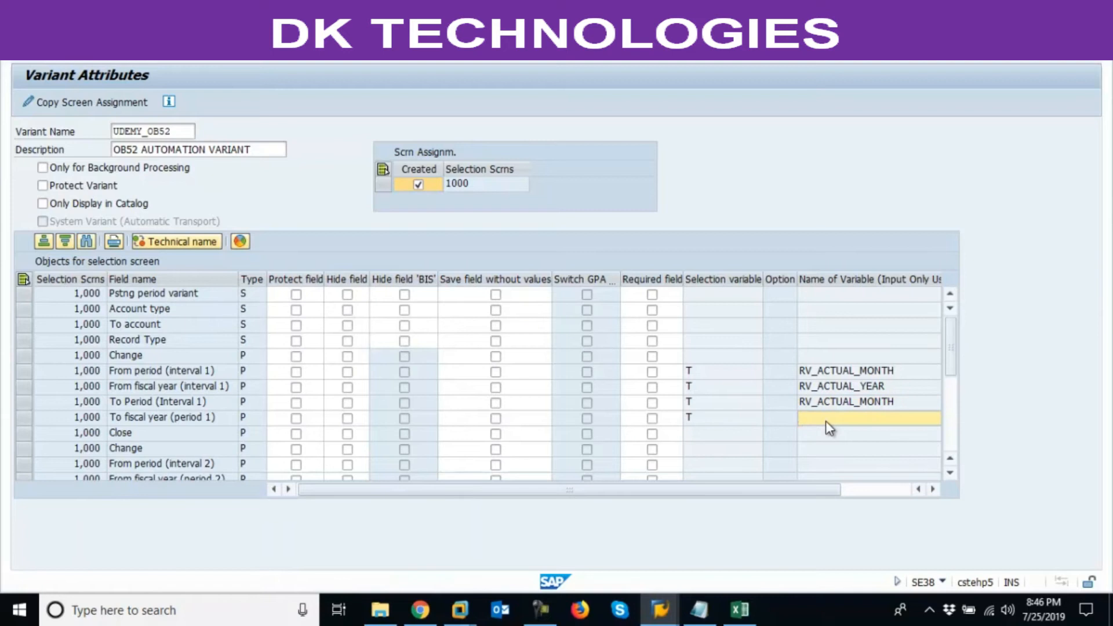
key(F4)
scroll(240, 418, down, 3)
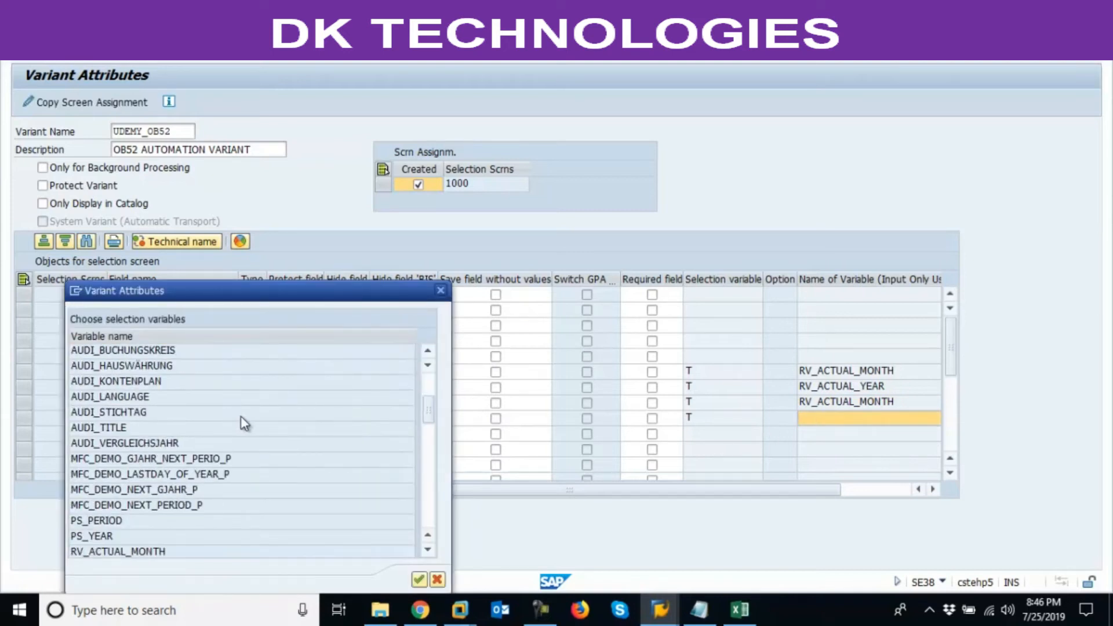
scroll(243, 423, down, 2)
double_click(148, 488)
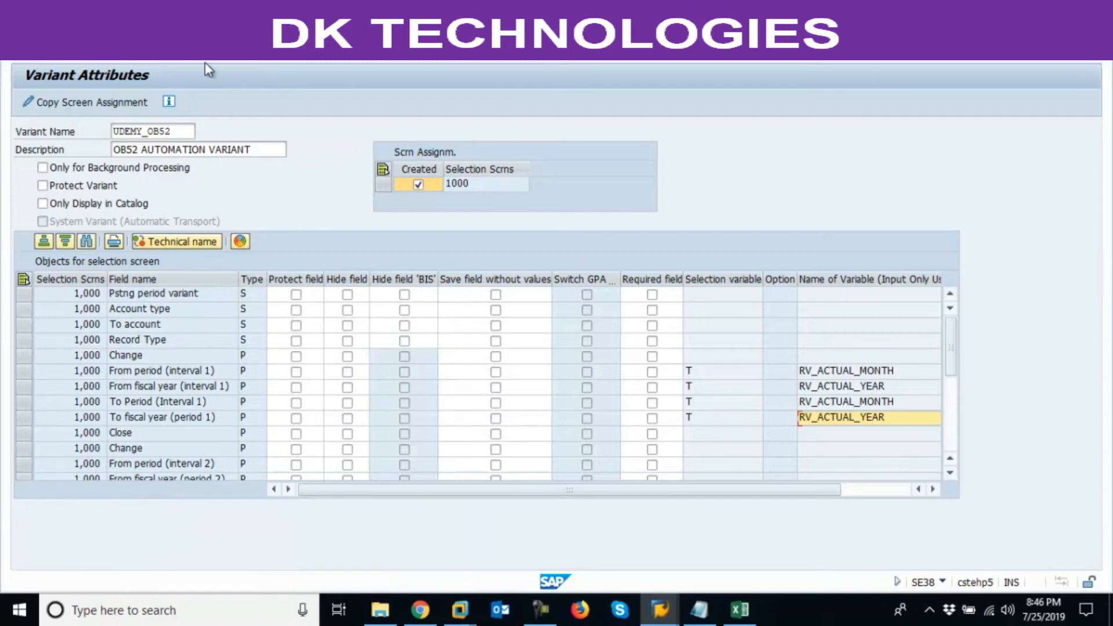
key(ctrl+s)
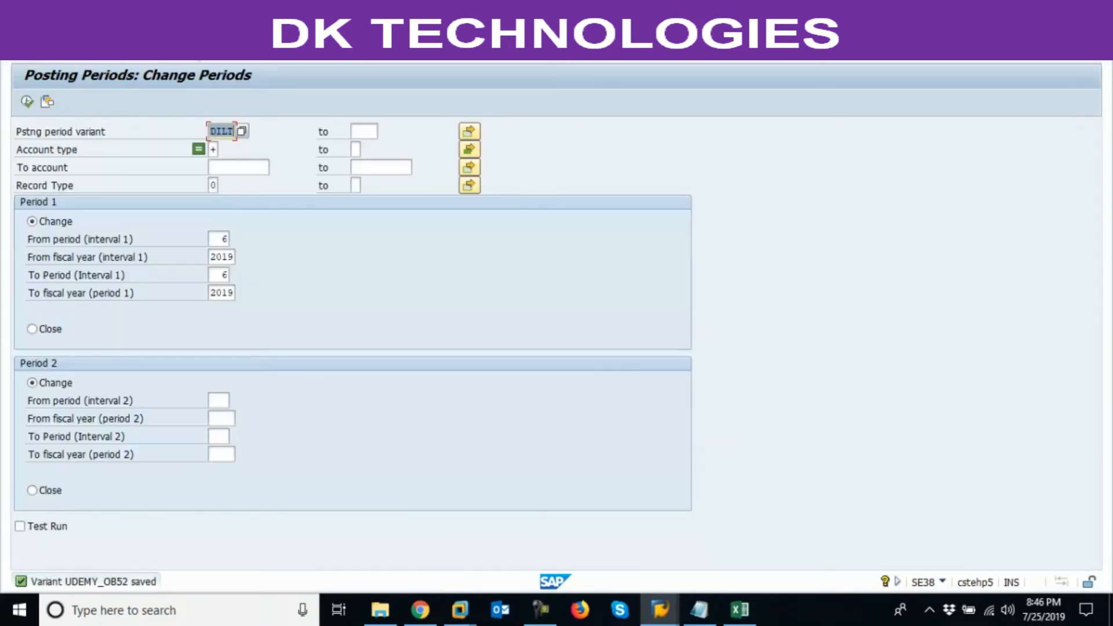
- Switch to the Excel checklist, copy the table name TVARVC from the OB52 automation steps, and return to SAP
click(739, 609)
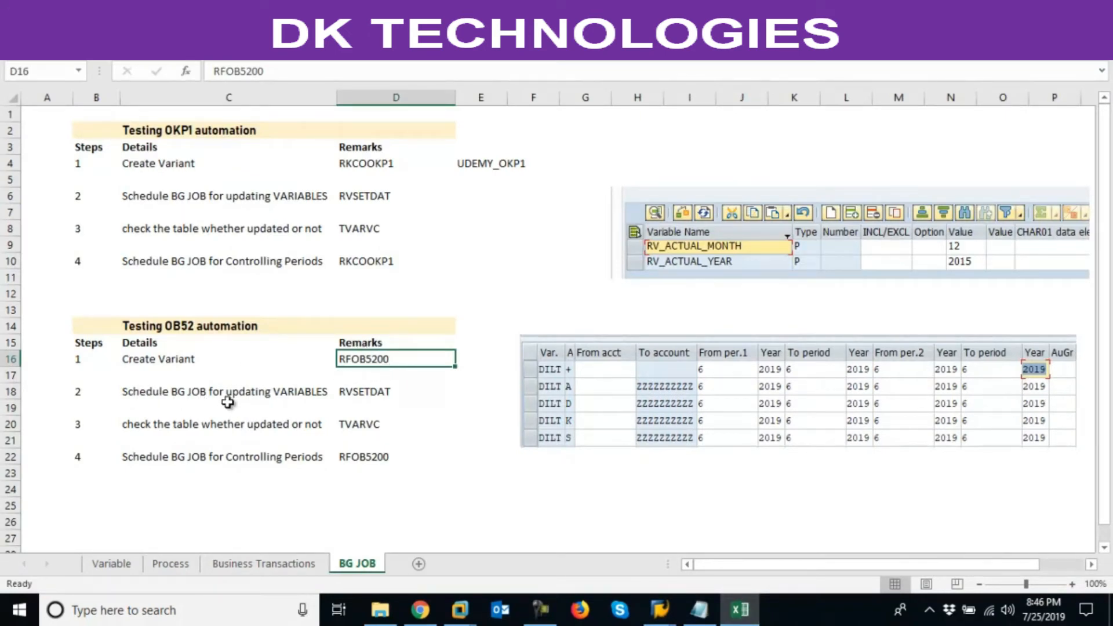
click(361, 393)
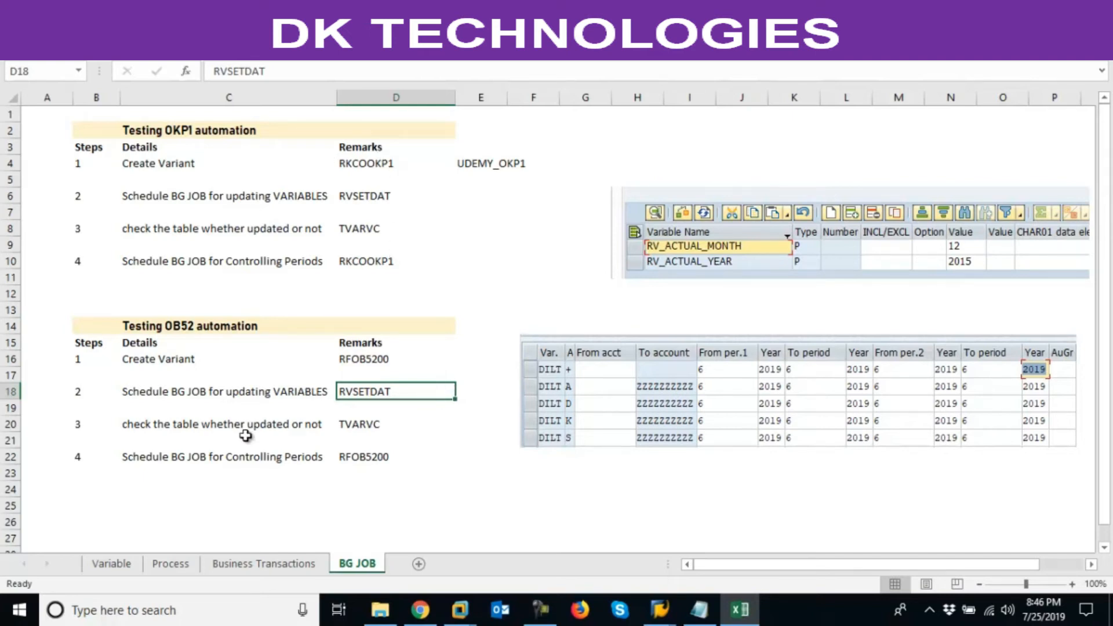
click(353, 424)
key(ctrl+c)
key(alt+Tab)
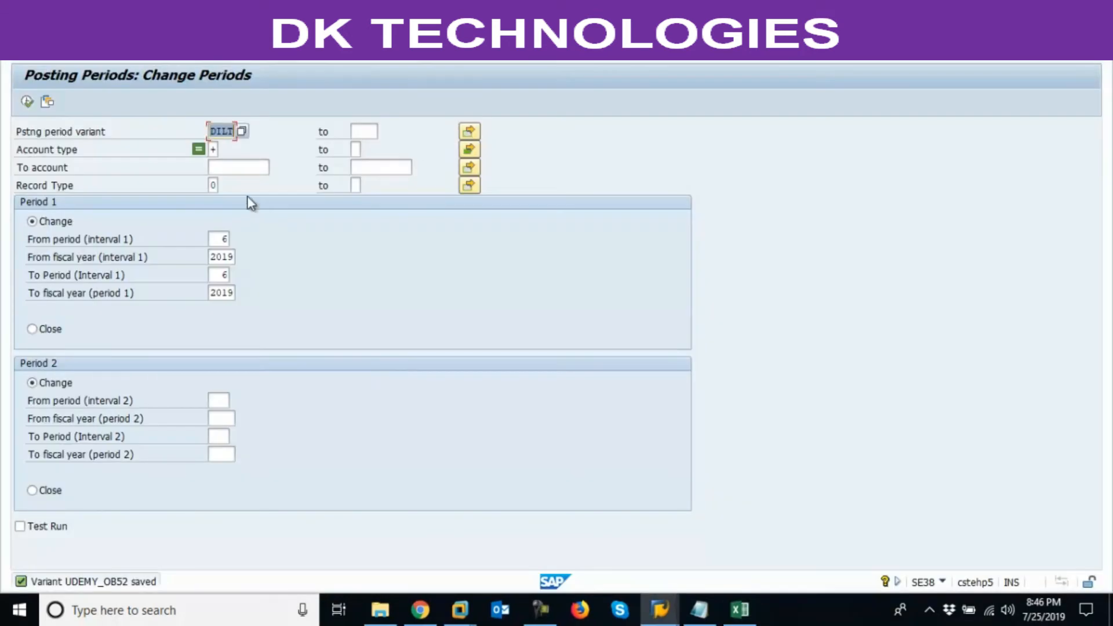
- Open General Table Display (SE16N) and list the entries of table TVARVC
click(87, 49)
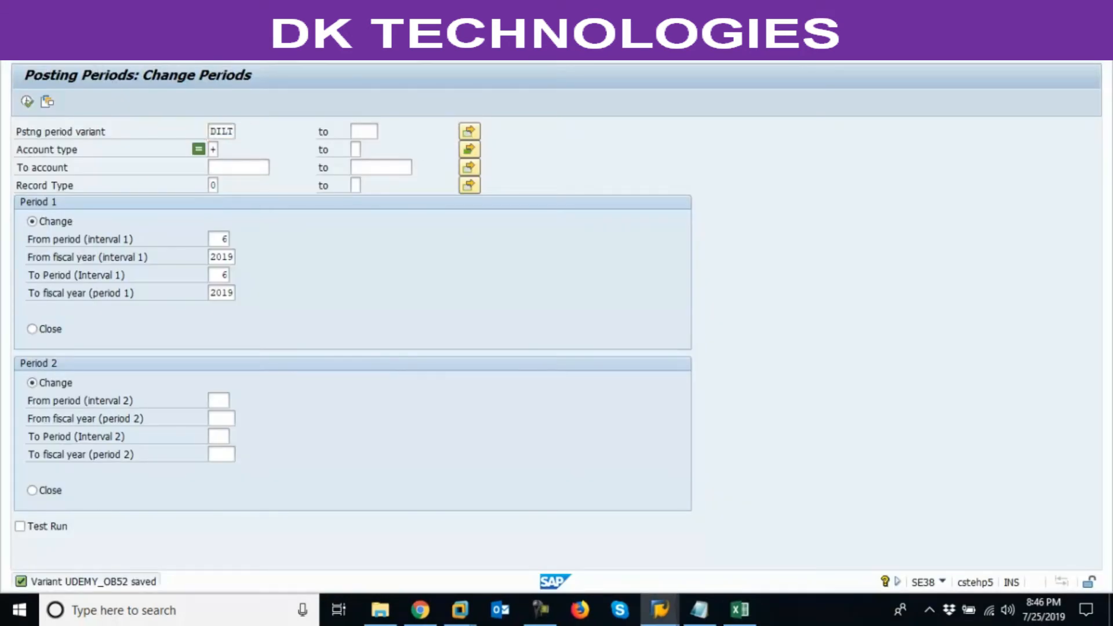
key(Return)
text(TVARVC)
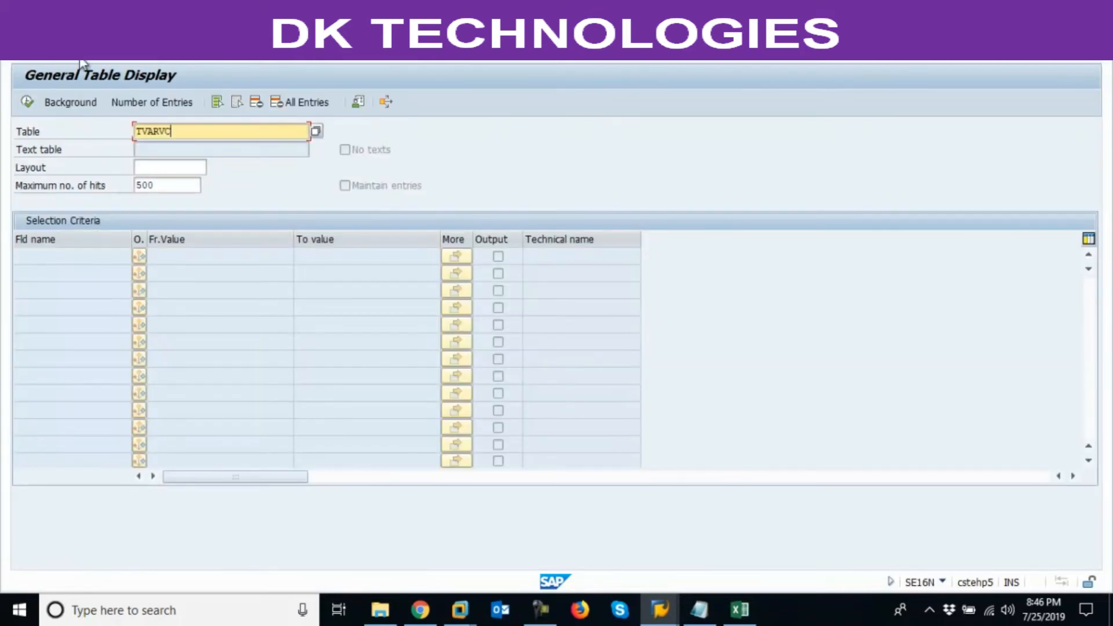
click(32, 105)
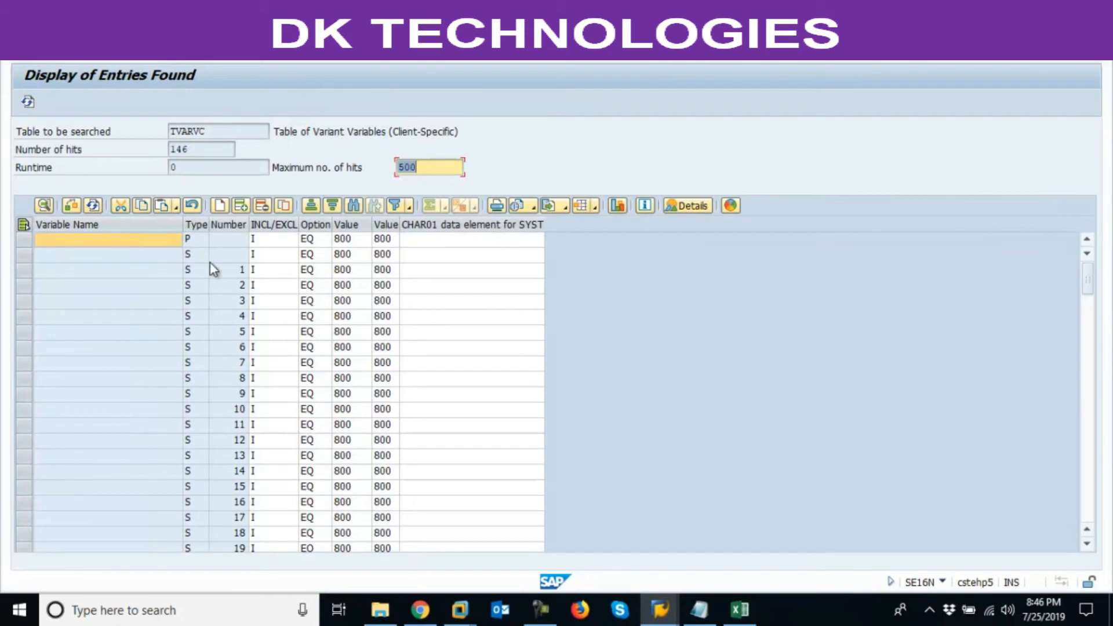
- Filter the TVARVC entries by Variable Name to RV_ACTUAL_MONTH and RV_ACTUAL_YEAR
click(146, 223)
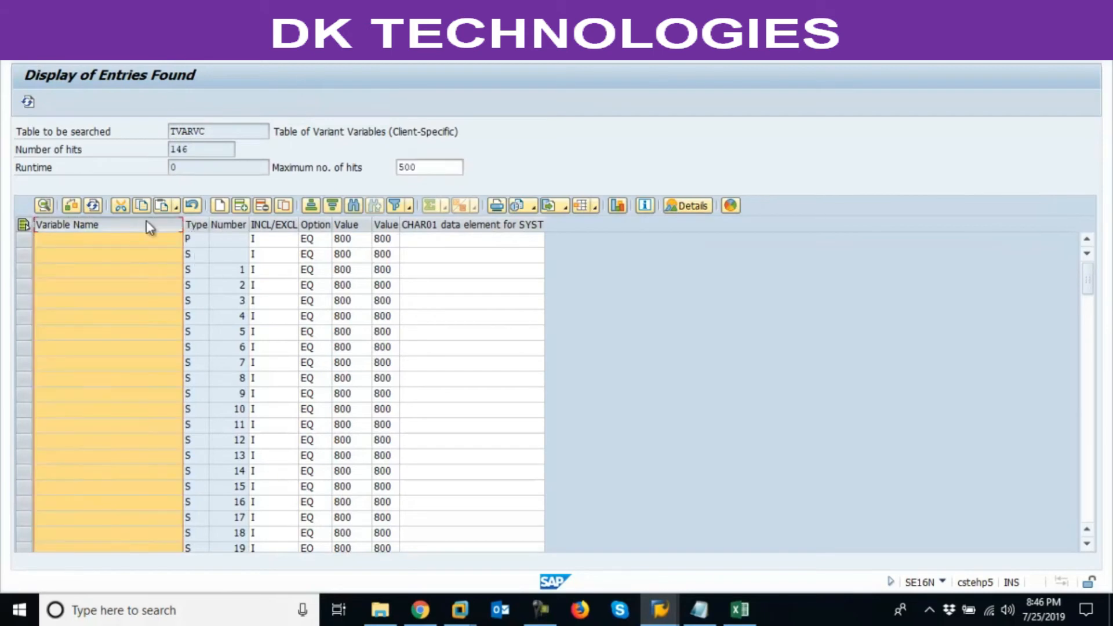
click(396, 205)
key(Down)
key(Return)
key(Return)
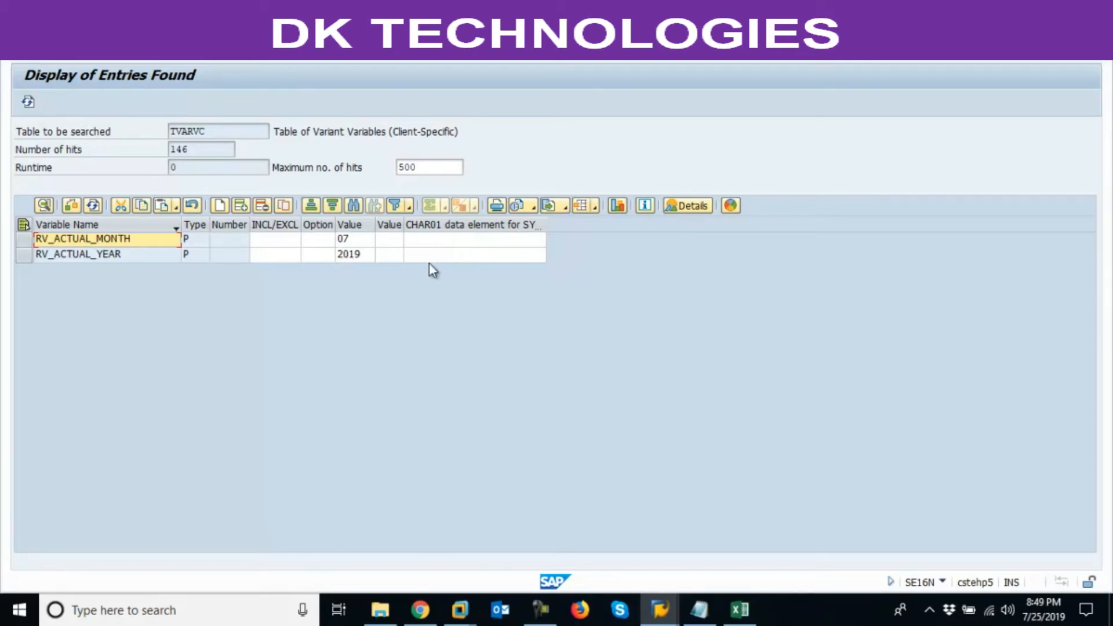
- Switch to the Excel checklist, review the automation steps and copy the program name RFOB5200 from OB52 step 4
click(740, 609)
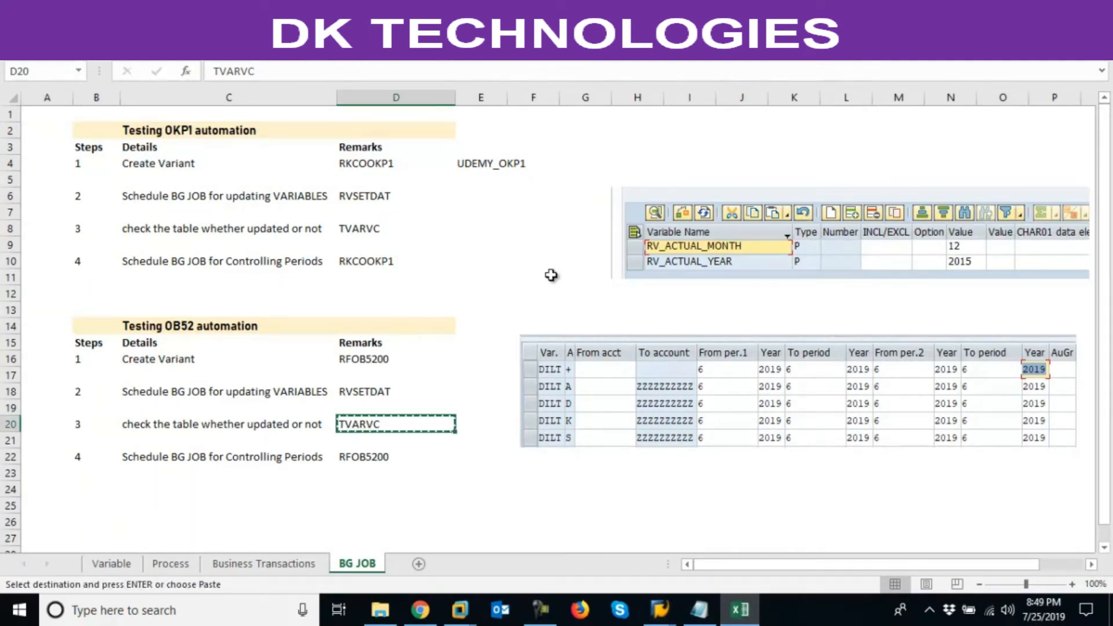
click(211, 200)
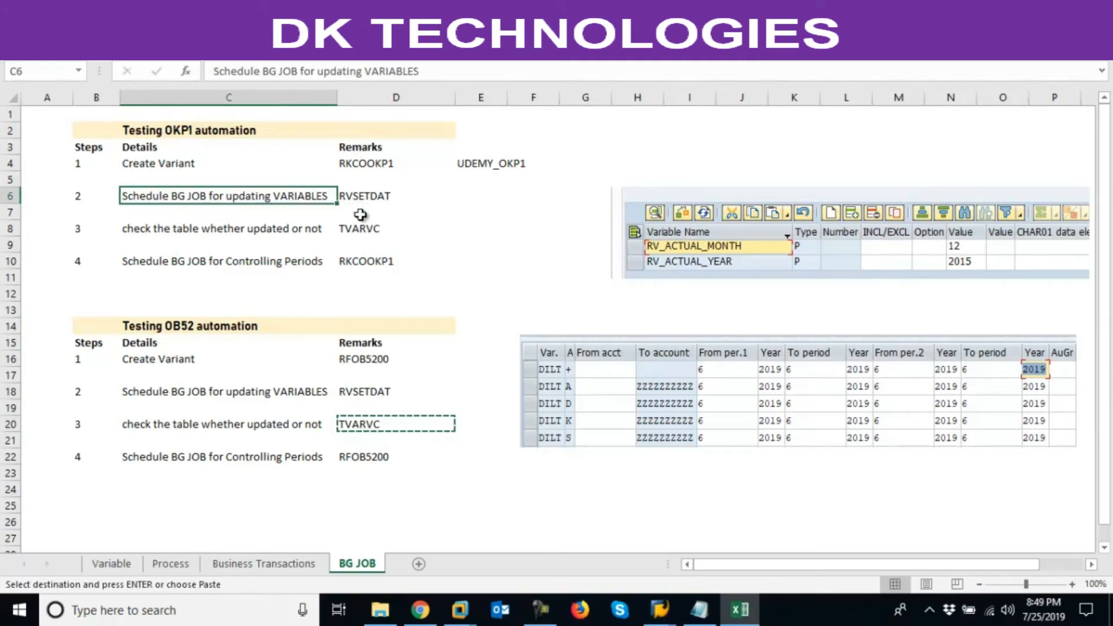
click(363, 259)
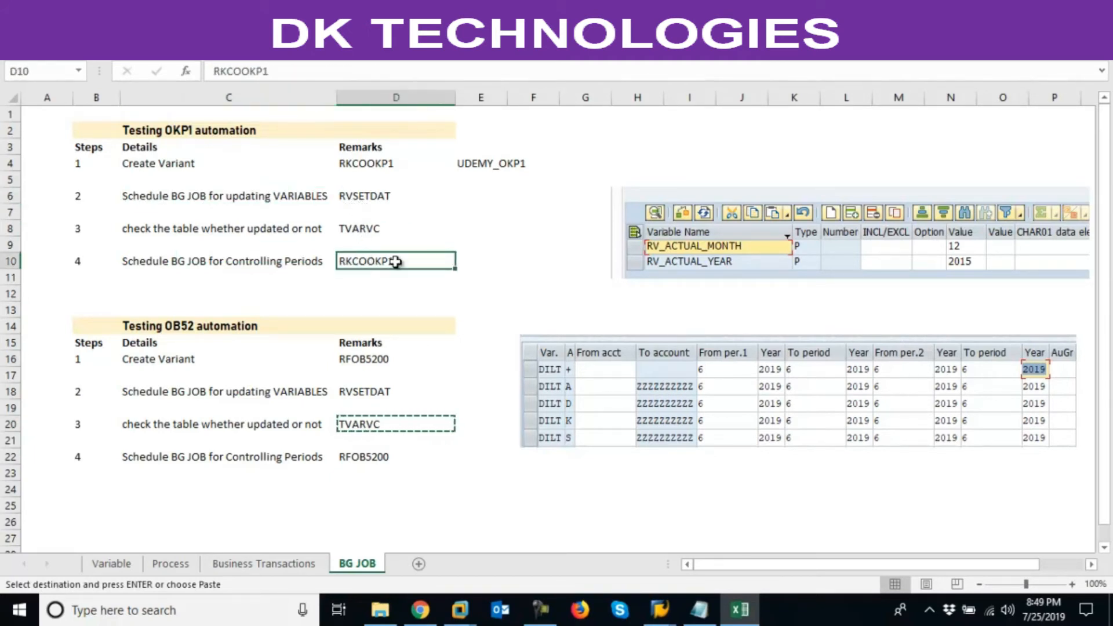
click(376, 452)
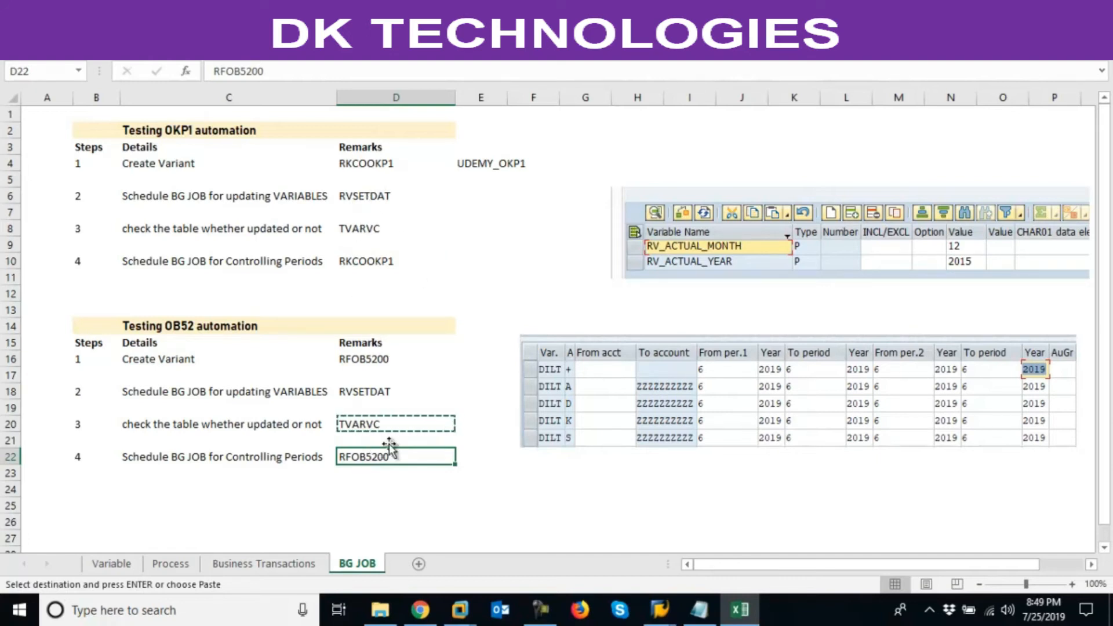
click(368, 201)
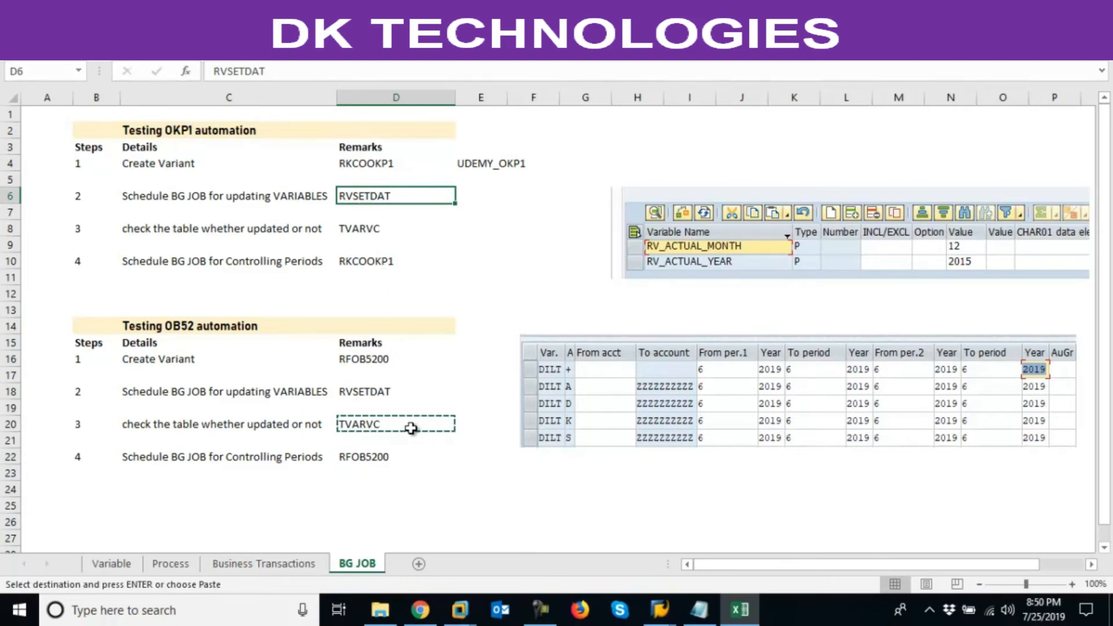
click(378, 456)
key(ctrl+c)
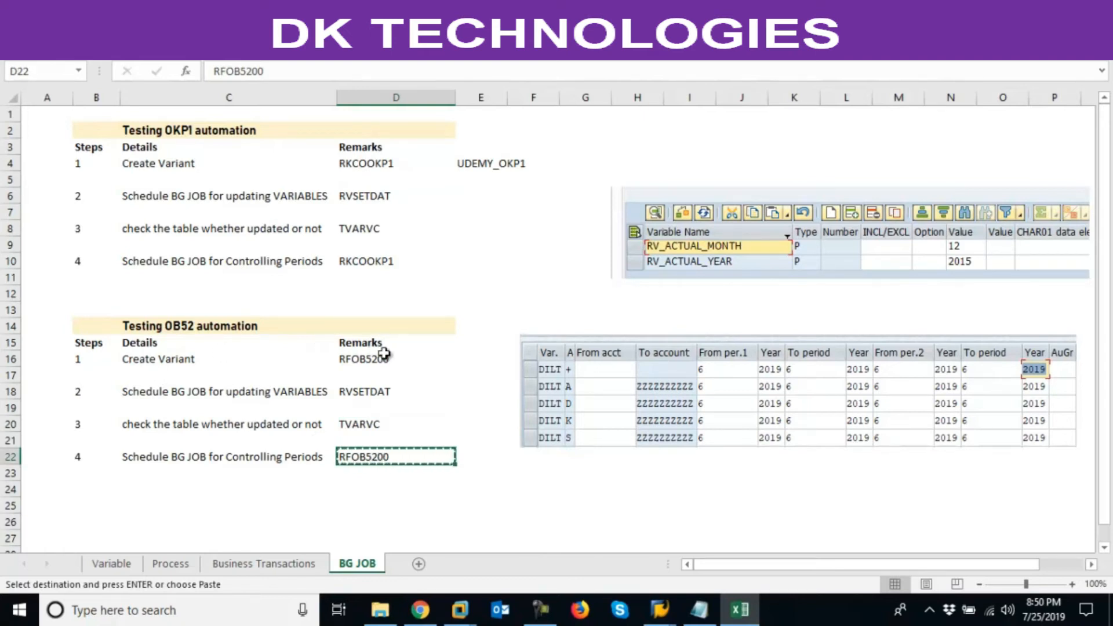
- Switch to the SAP posting periods session, open Define Background Job (SM36) and name the job RFOB5200
mouse_move(660, 609)
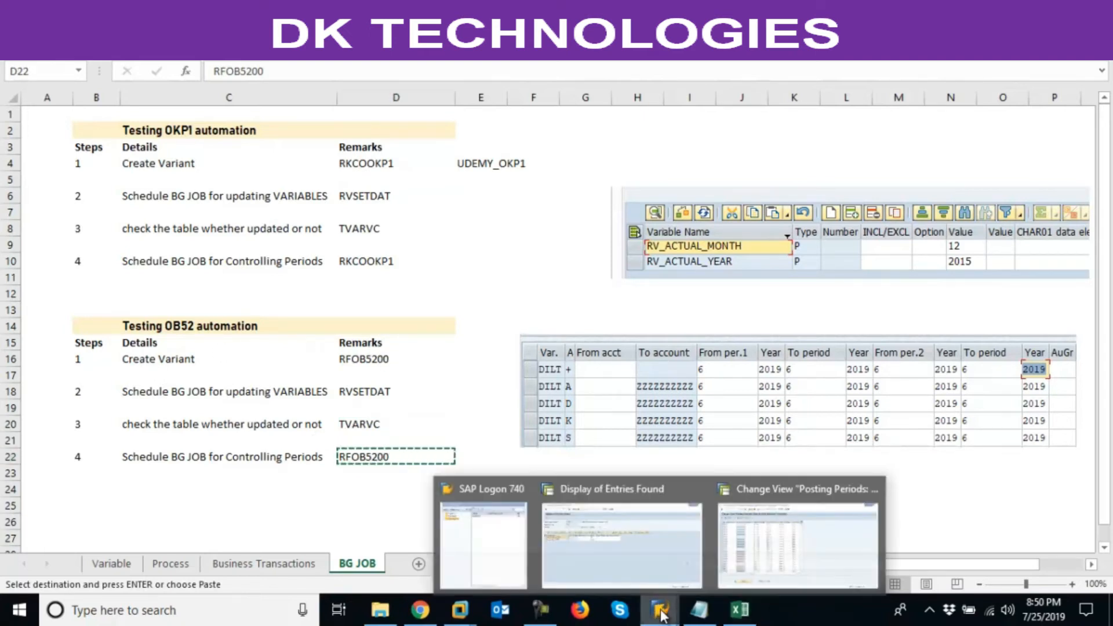
click(829, 530)
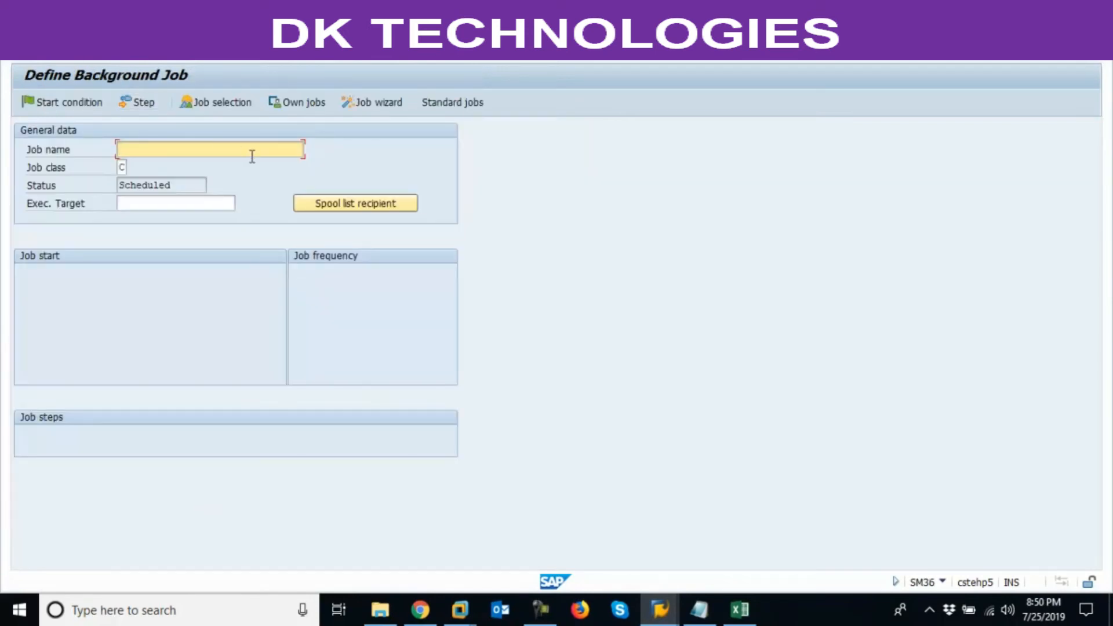
key(ctrl+v)
- Add a job step running ABAP program RFOB5200 with variant UDEMY_OB52, save it and return to the job definition
click(139, 105)
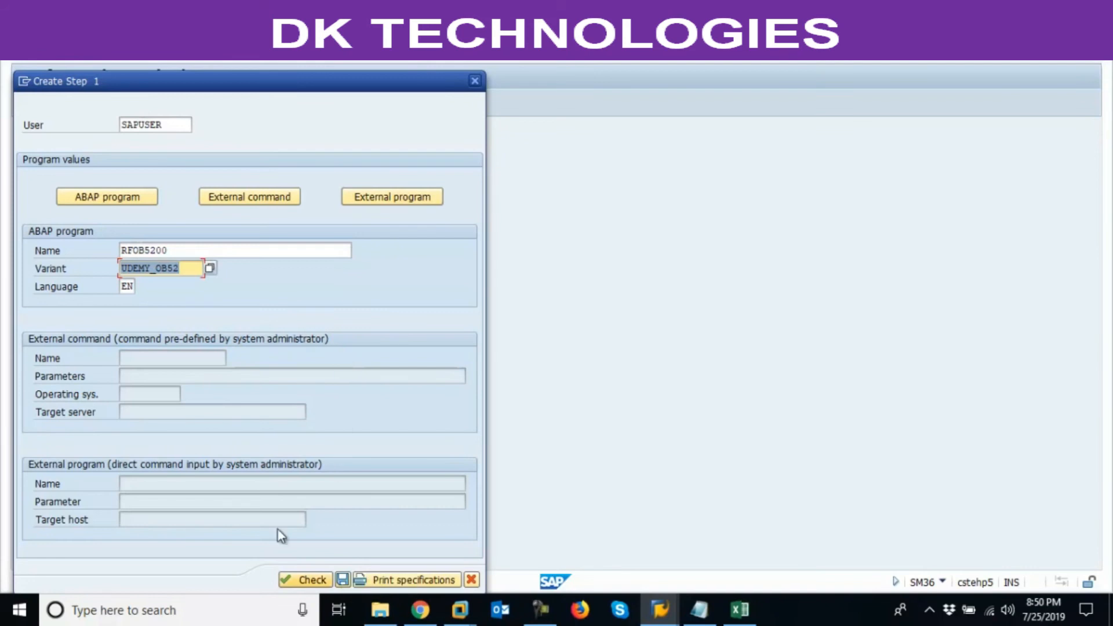
click(342, 580)
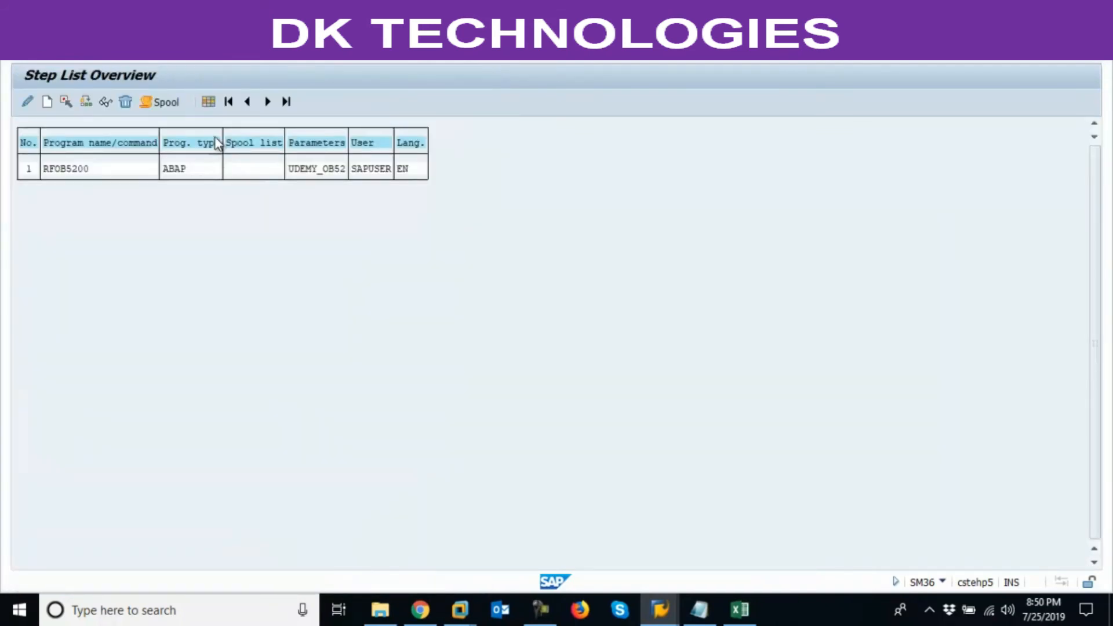
click(224, 62)
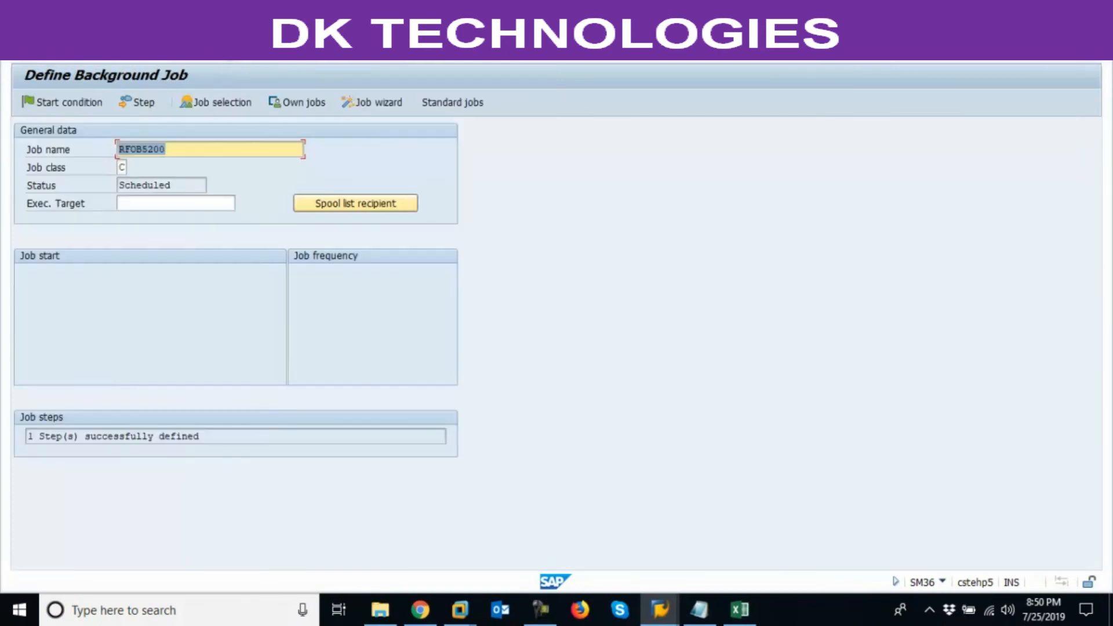
- Give the job a date/time start condition with the scheduled start date 25.07.2019
click(85, 103)
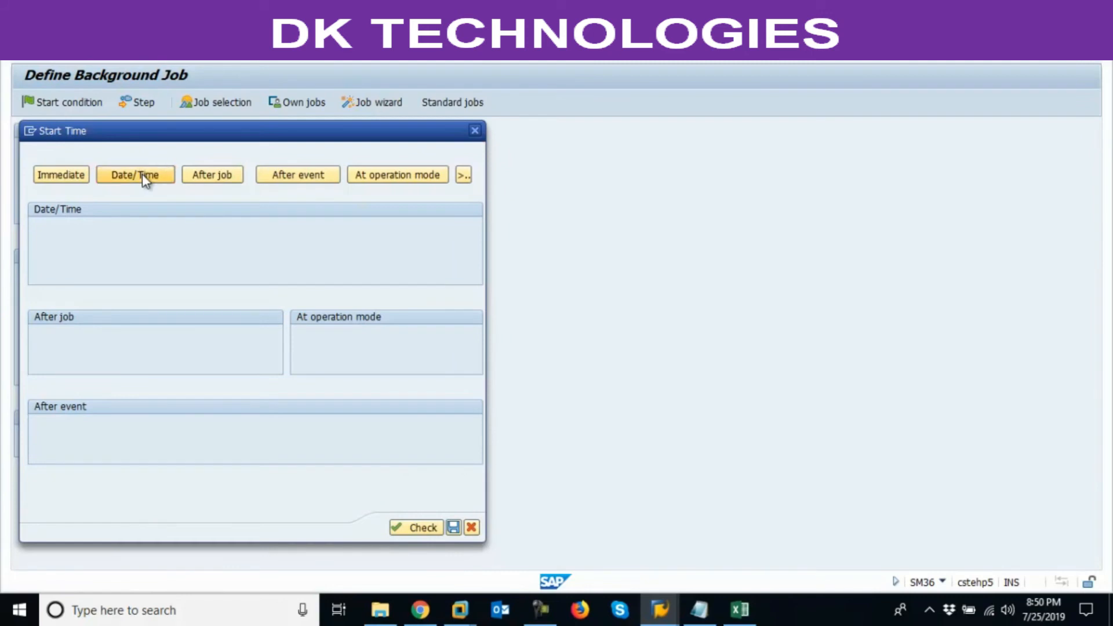
click(142, 176)
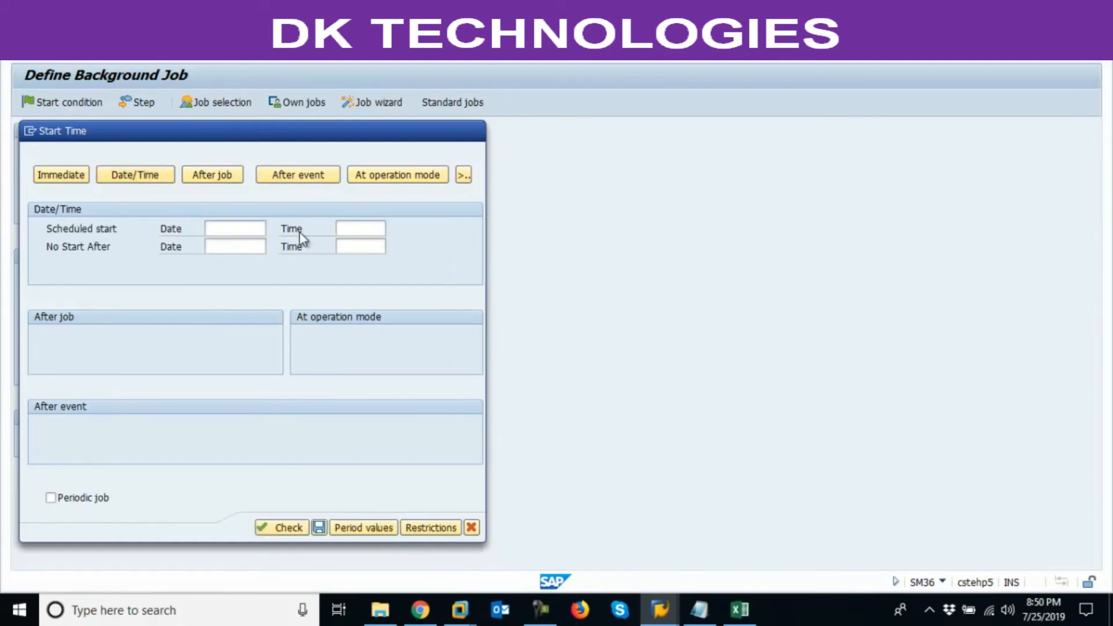
key(F4)
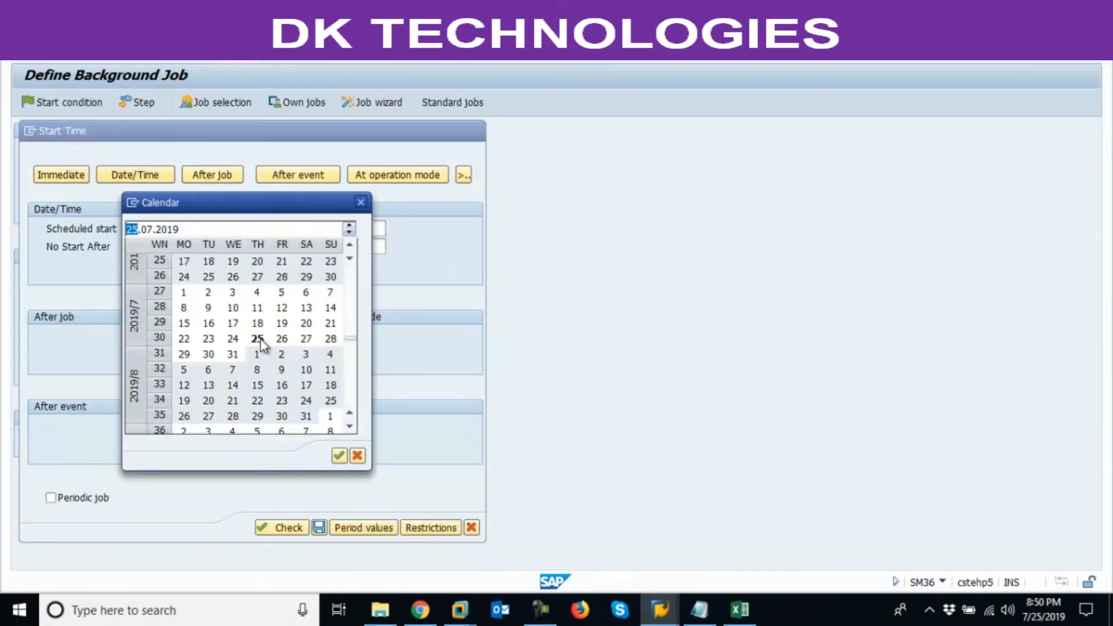
double_click(257, 339)
- Set the job's scheduled start time to 20:53:49
click(364, 230)
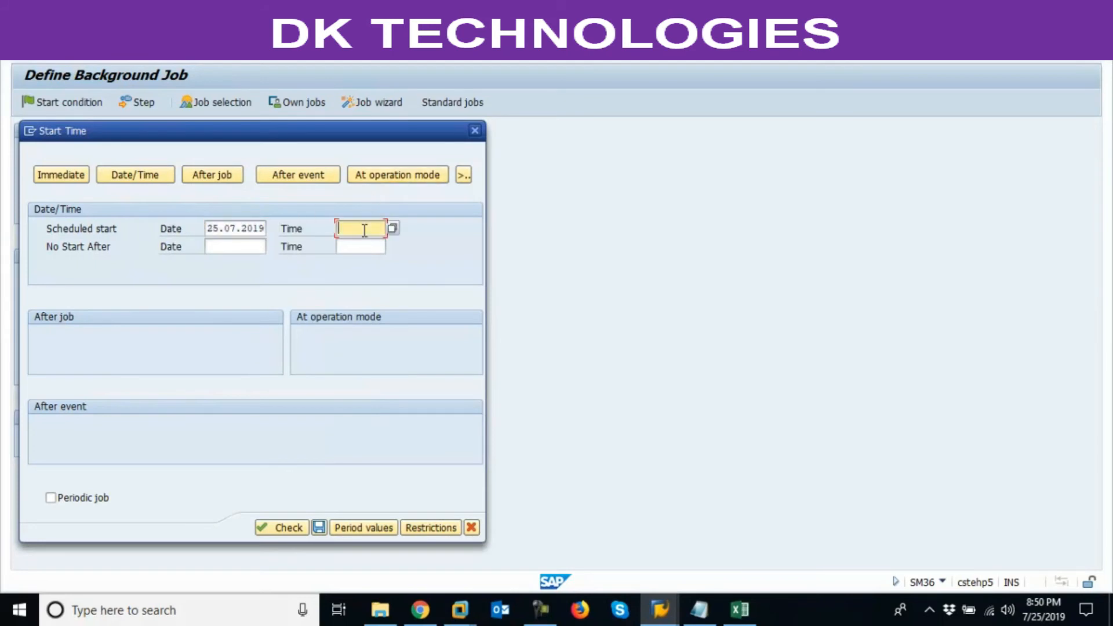
key(F4)
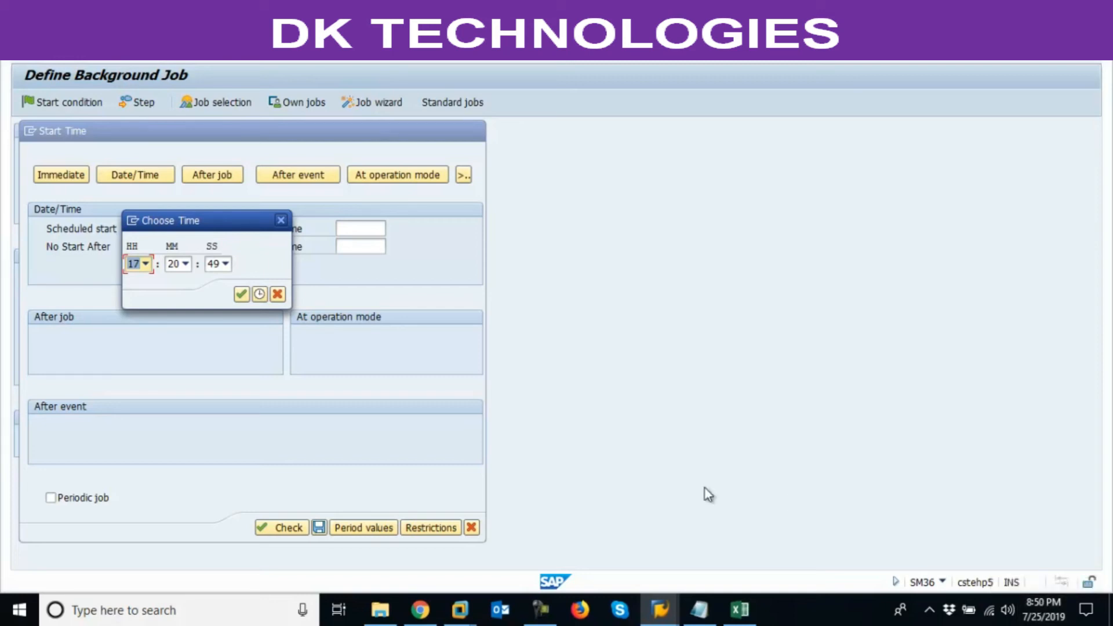
click(145, 264)
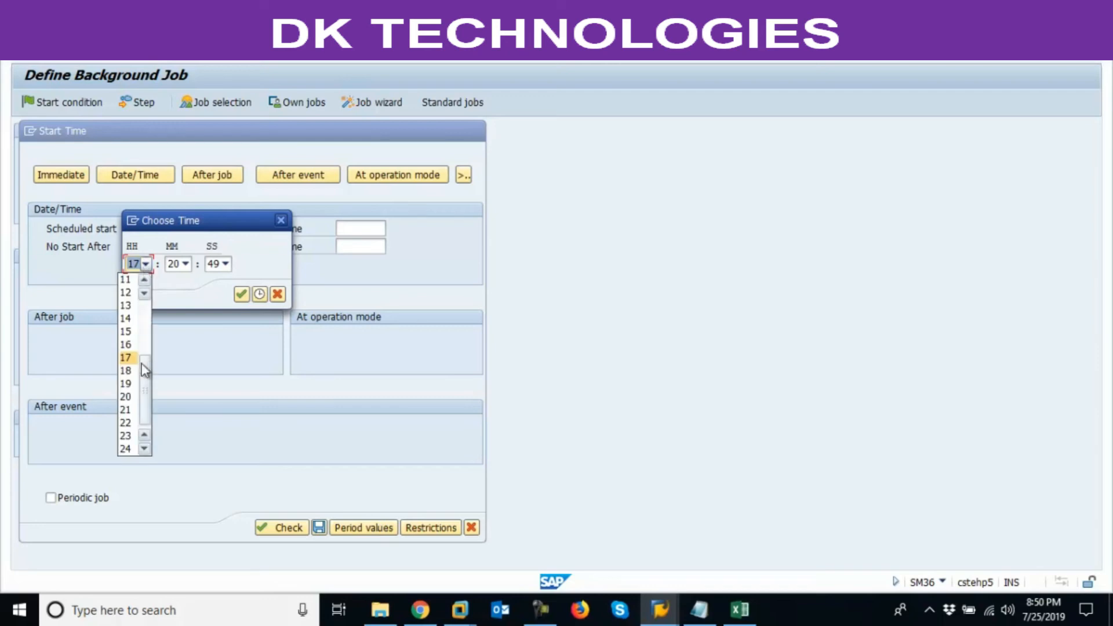
click(133, 397)
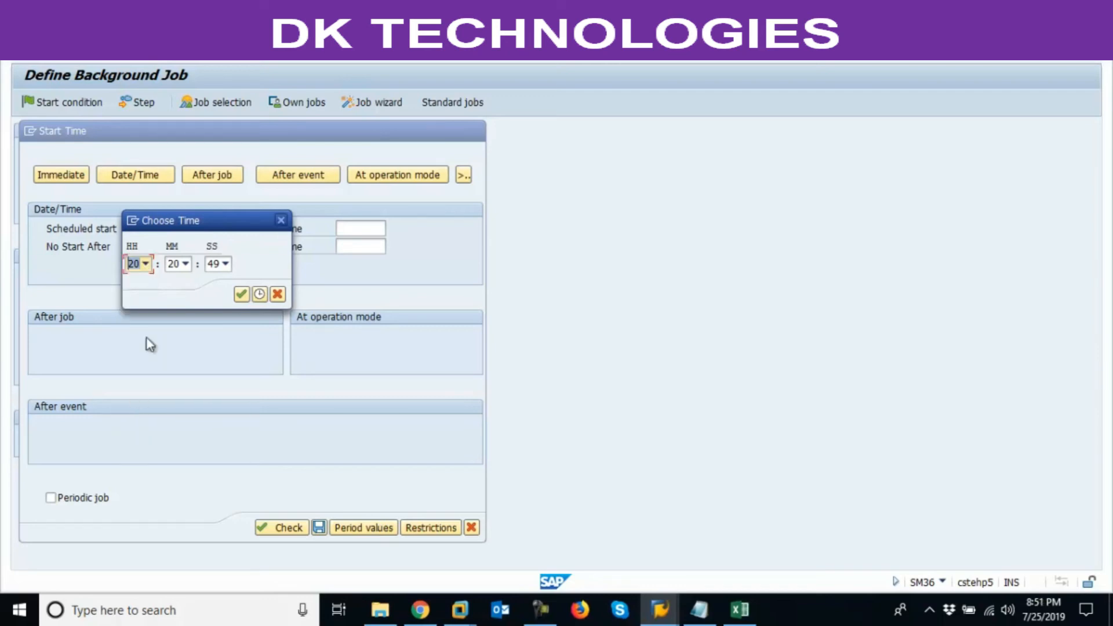
click(183, 264)
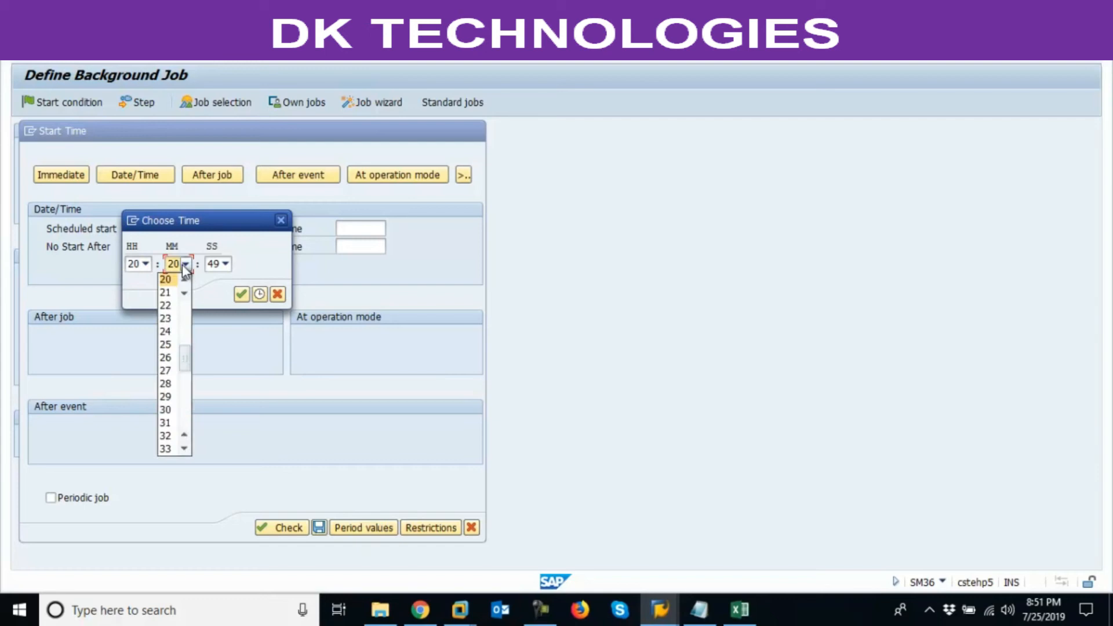
drag(187, 367, 186, 415)
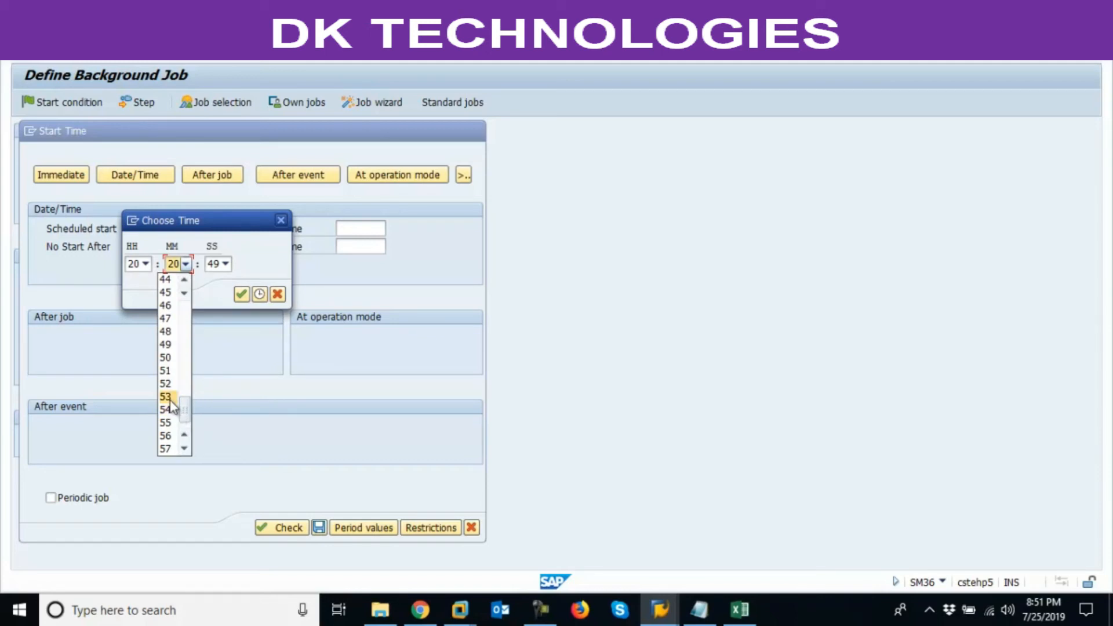
click(169, 400)
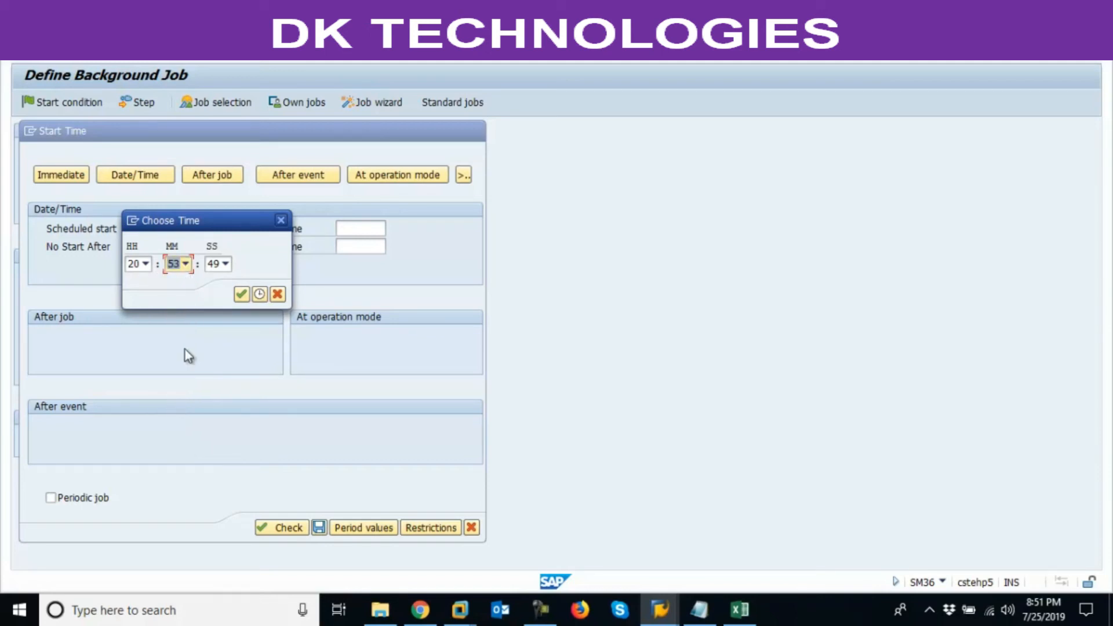
click(245, 294)
- Make the job periodic with a monthly period, save the start condition and save job RFOB5200
click(69, 499)
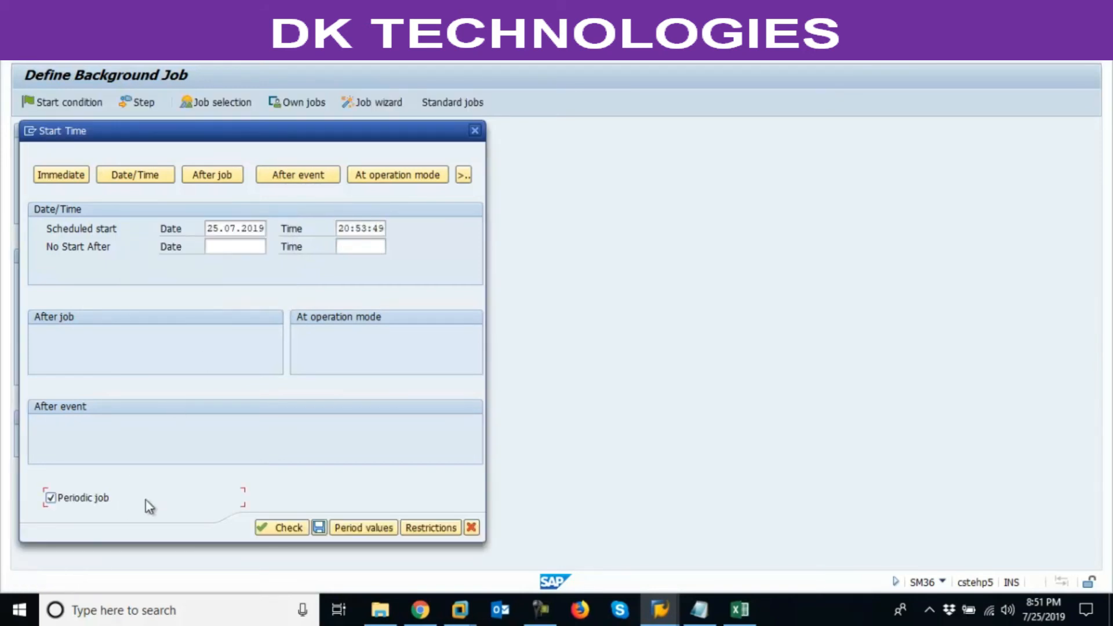
click(353, 528)
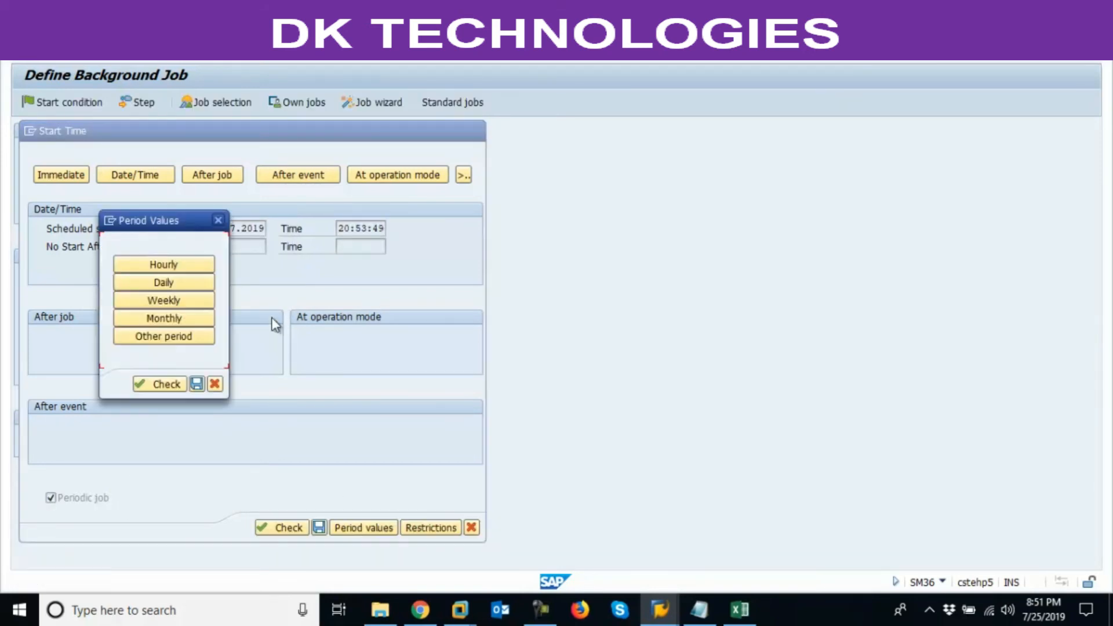
click(179, 317)
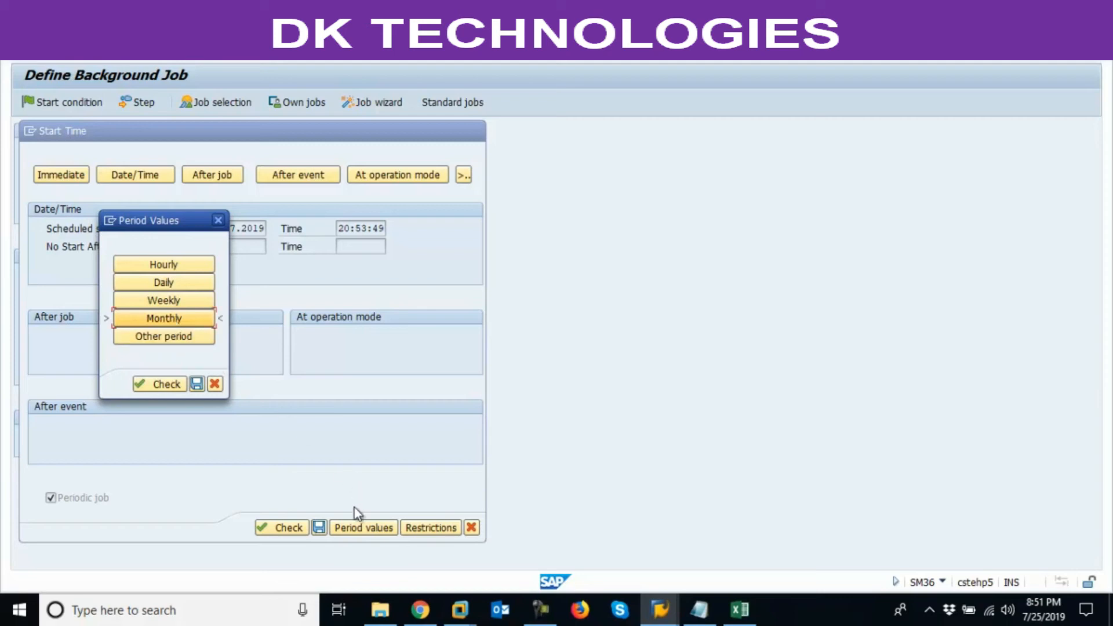
click(197, 383)
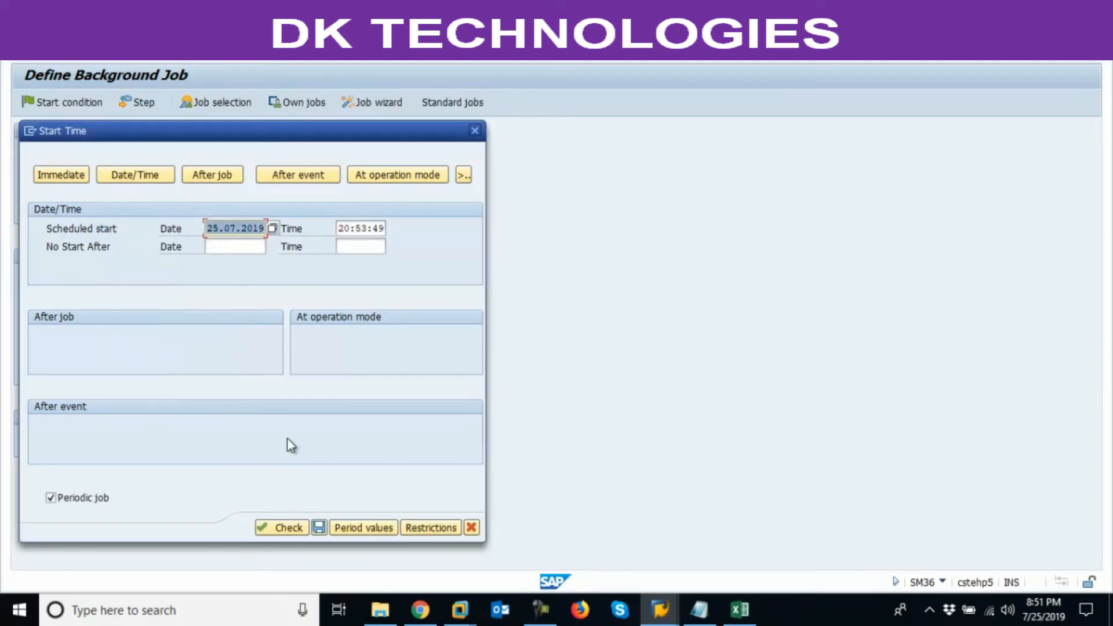
click(318, 527)
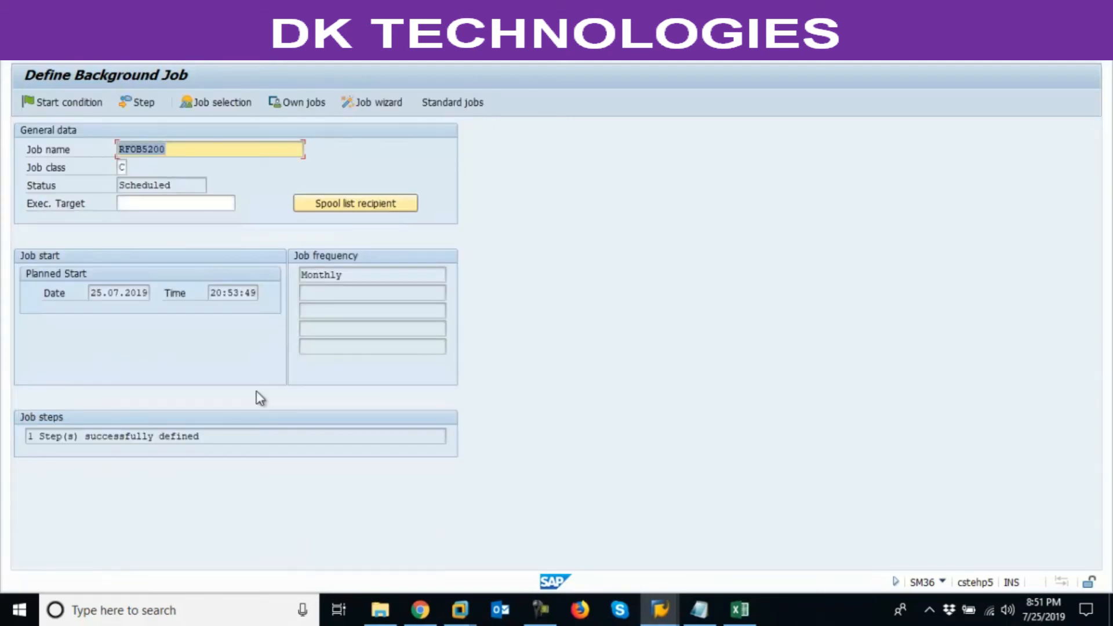
click(194, 54)
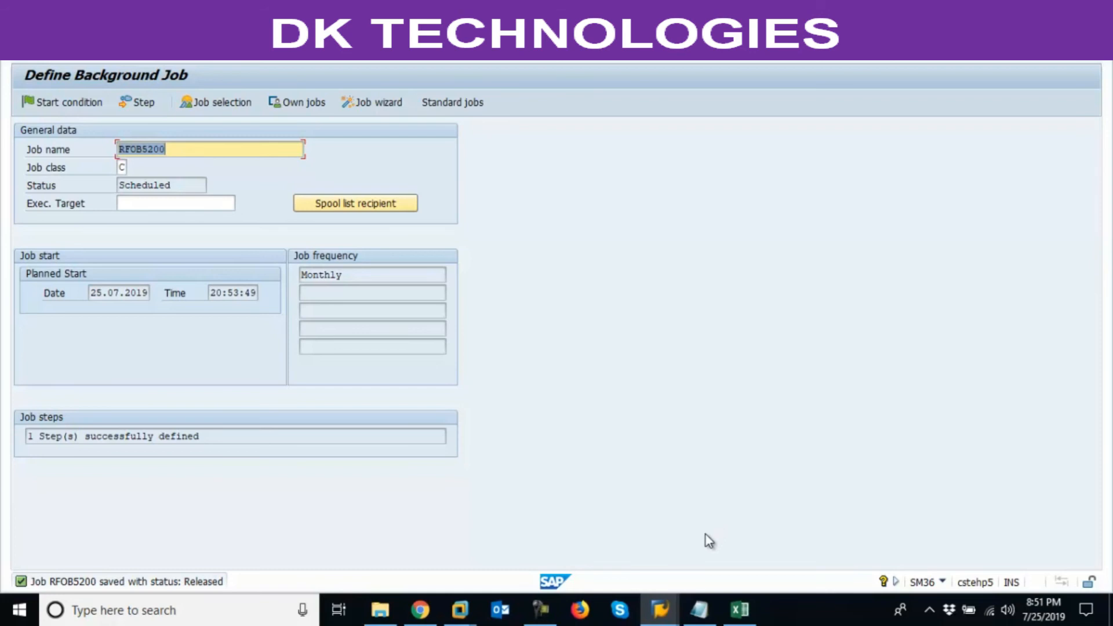
- Open Simple Job Selection (SM37) and list the jobs for 25.07.2019 with the default selection
click(80, 53)
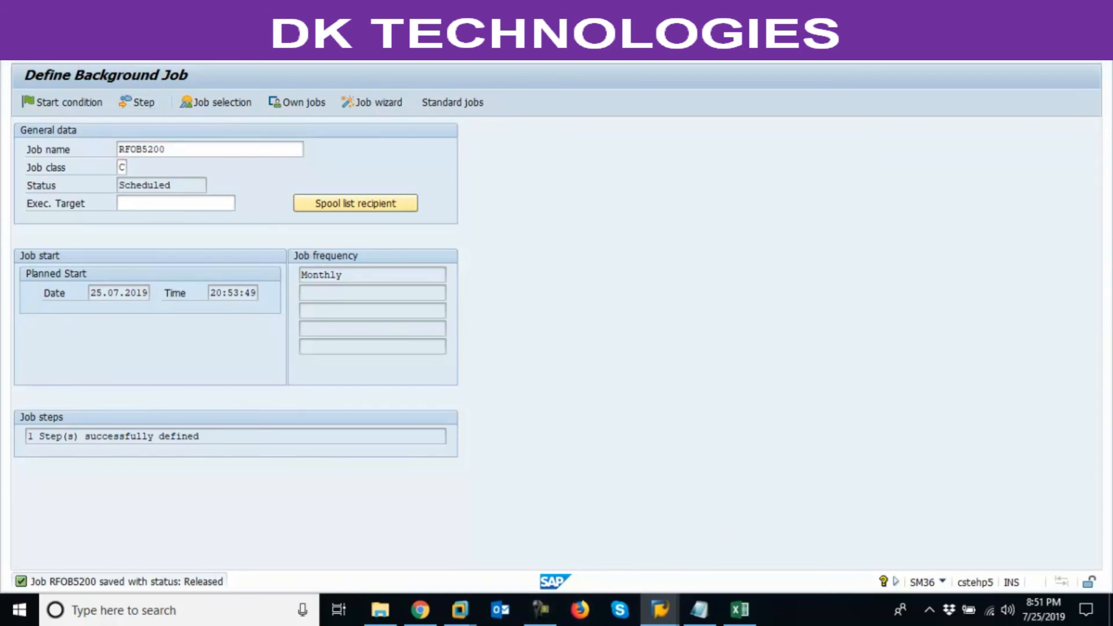
key(Return)
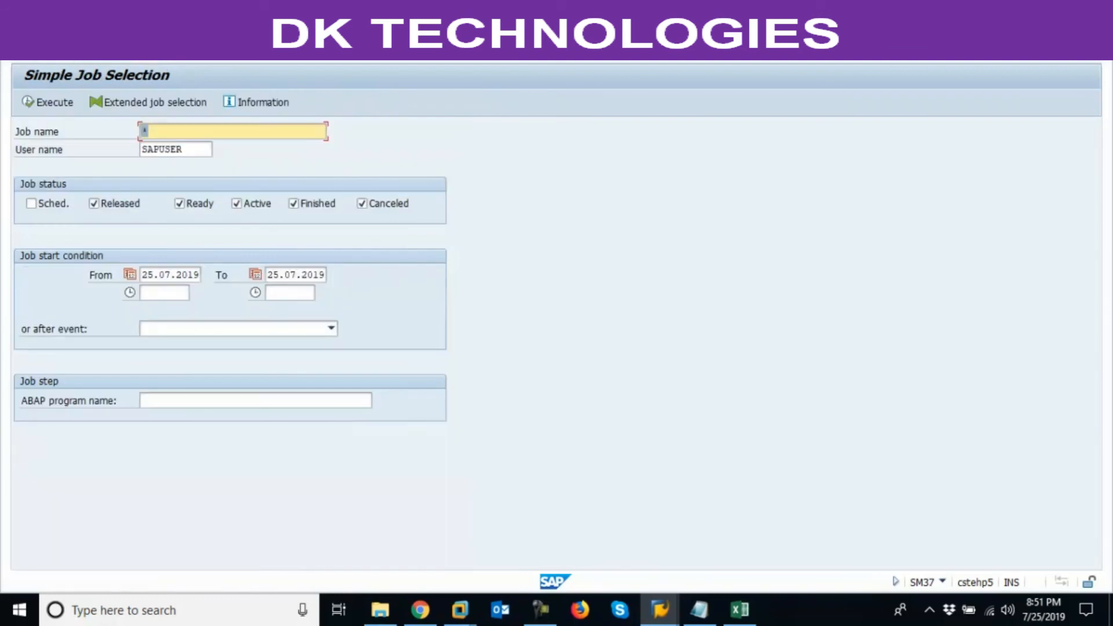
click(41, 100)
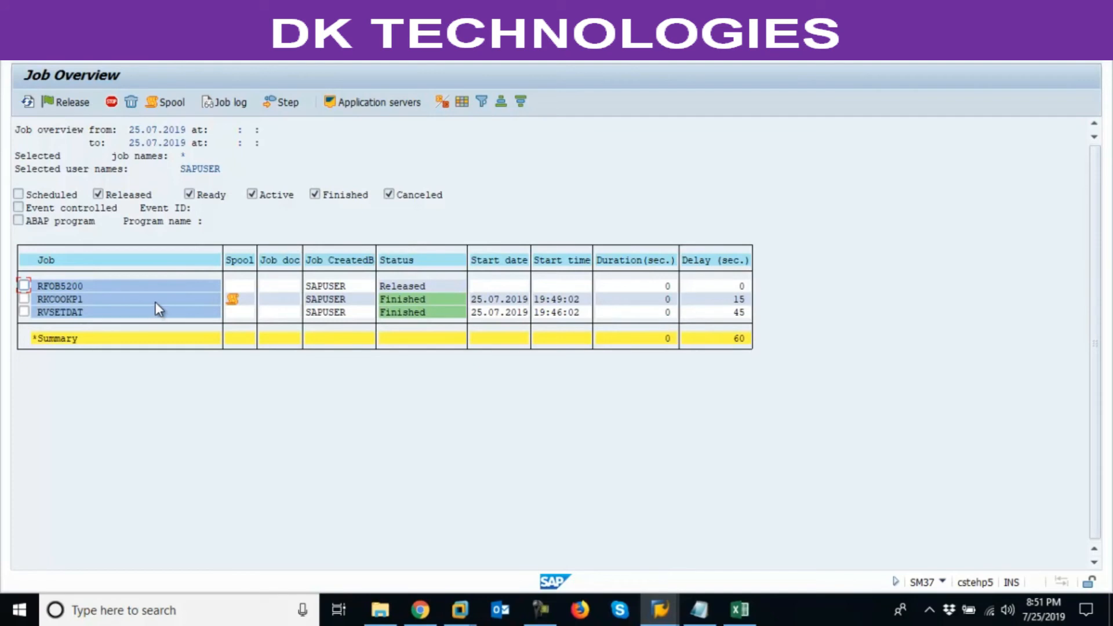
- Delete the finished jobs RKCOOKP1 and RVSETDAT from the job overview
click(24, 299)
click(24, 299)
click(24, 312)
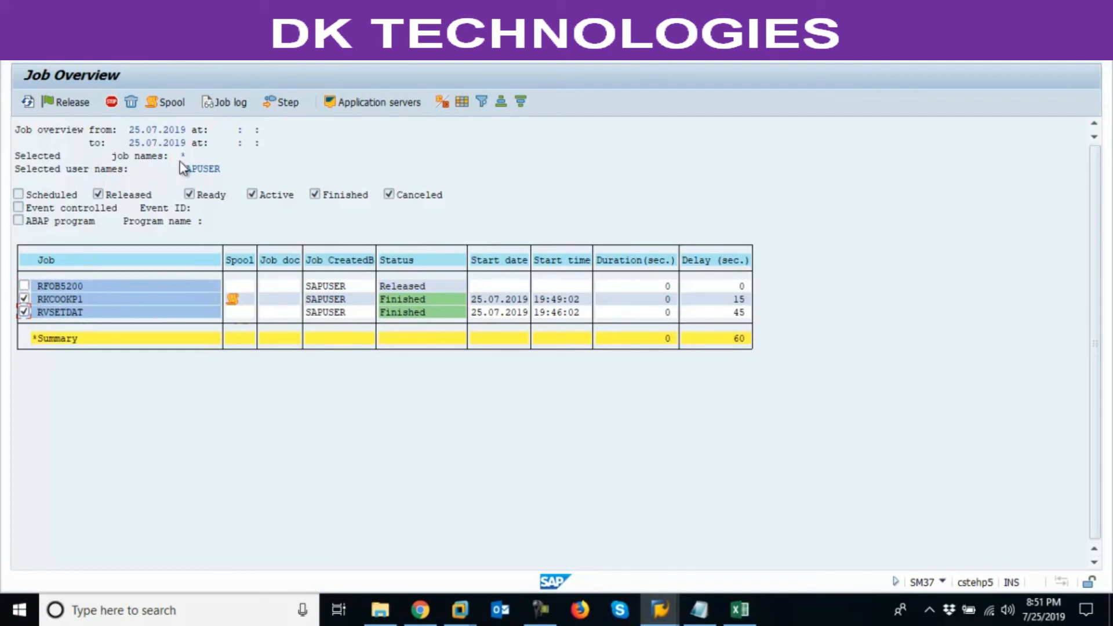
click(129, 102)
click(219, 275)
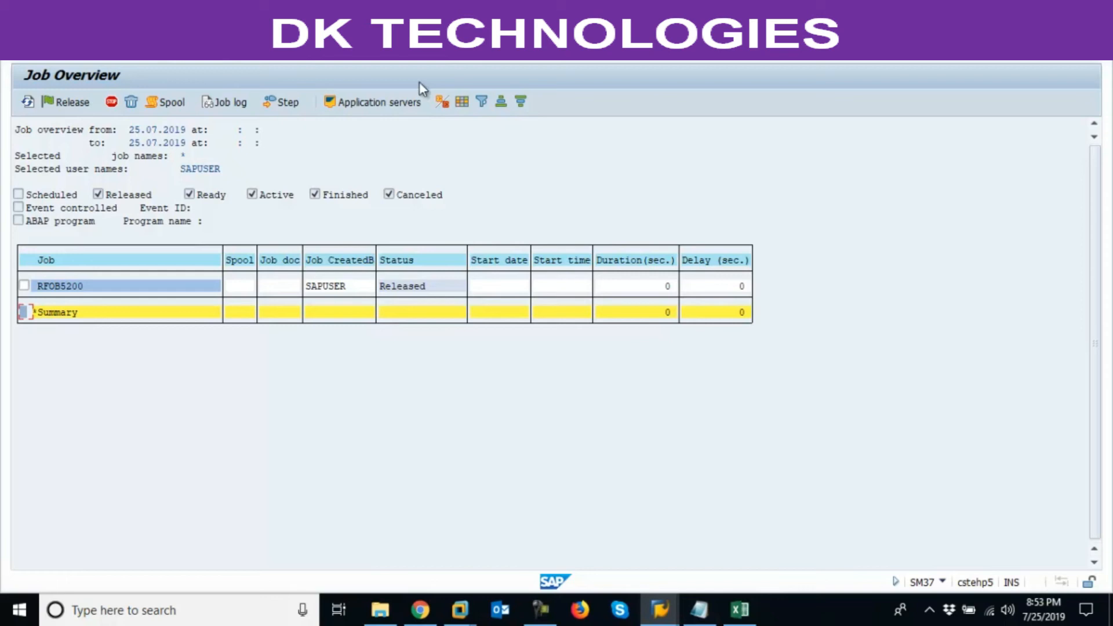
- Open posting periods (OB52) from the SAP Easy Access session, check the intervals of variant DILT and leave the transaction
key(F3)
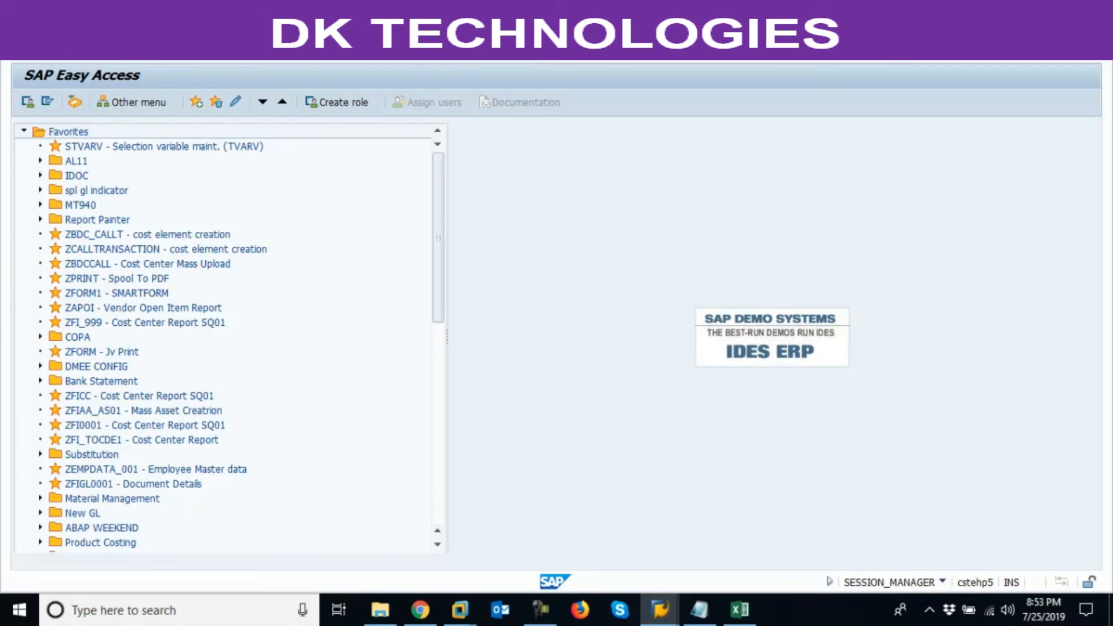
key(Return)
click(80, 64)
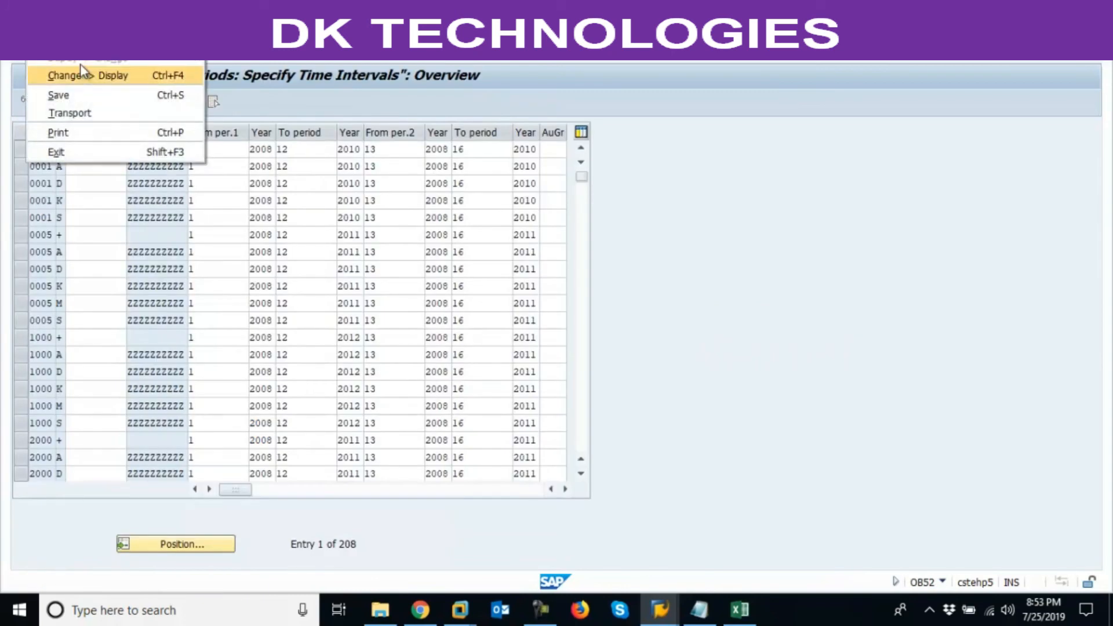
click(82, 74)
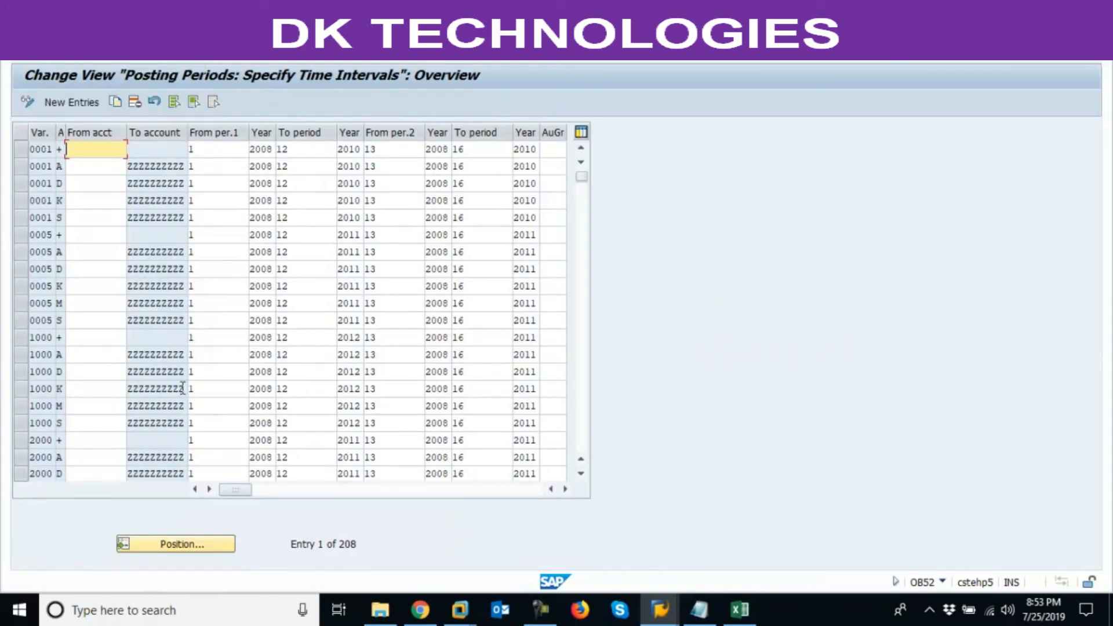
click(182, 545)
text(DILT)
key(Return)
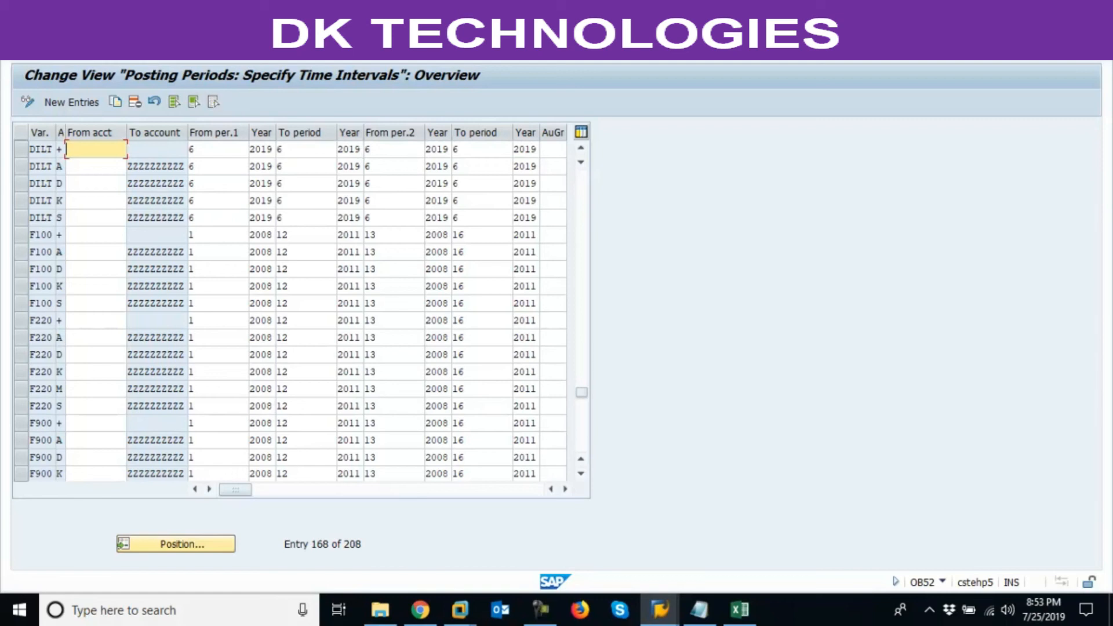
click(66, 150)
click(215, 57)
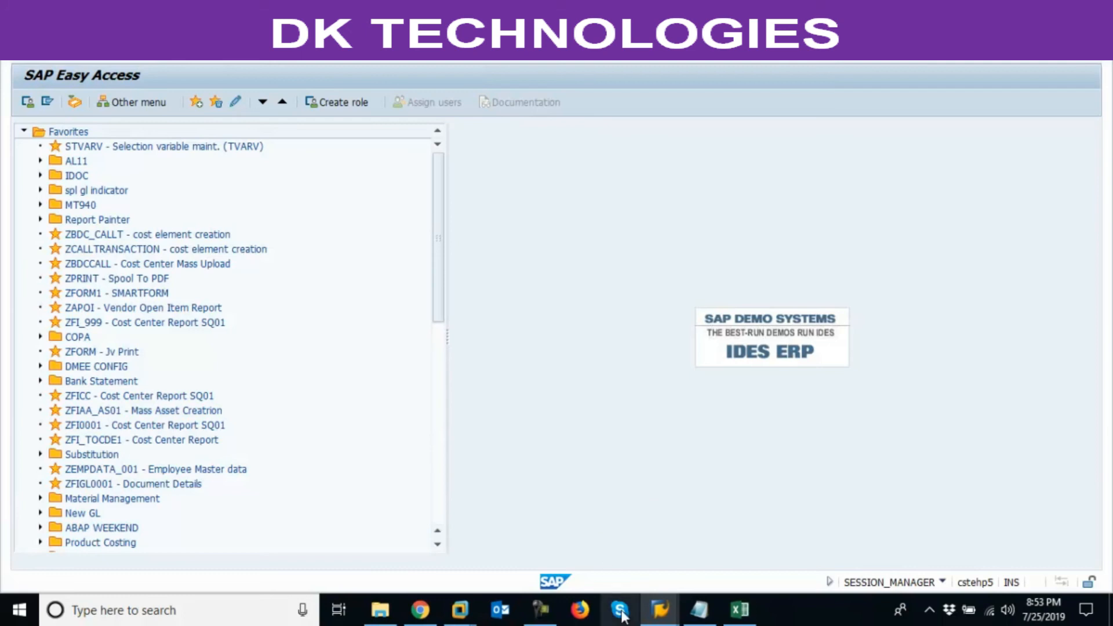
- Switch back to the Job Overview session and refresh the list until job RFOB5200 has run
mouse_move(653, 621)
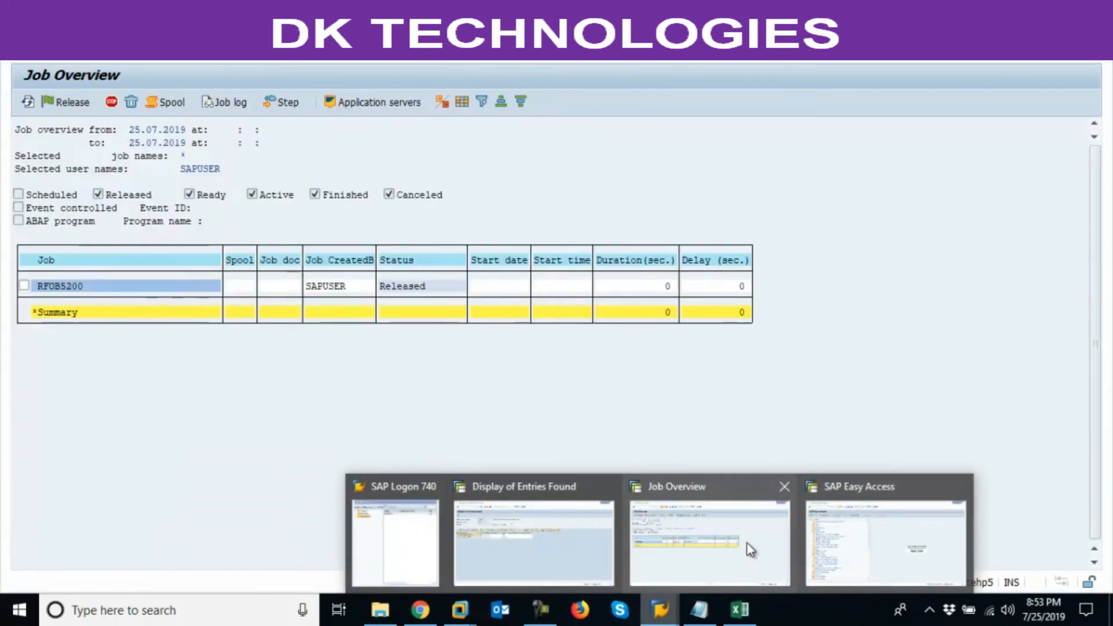
click(748, 548)
click(28, 105)
click(27, 104)
click(28, 104)
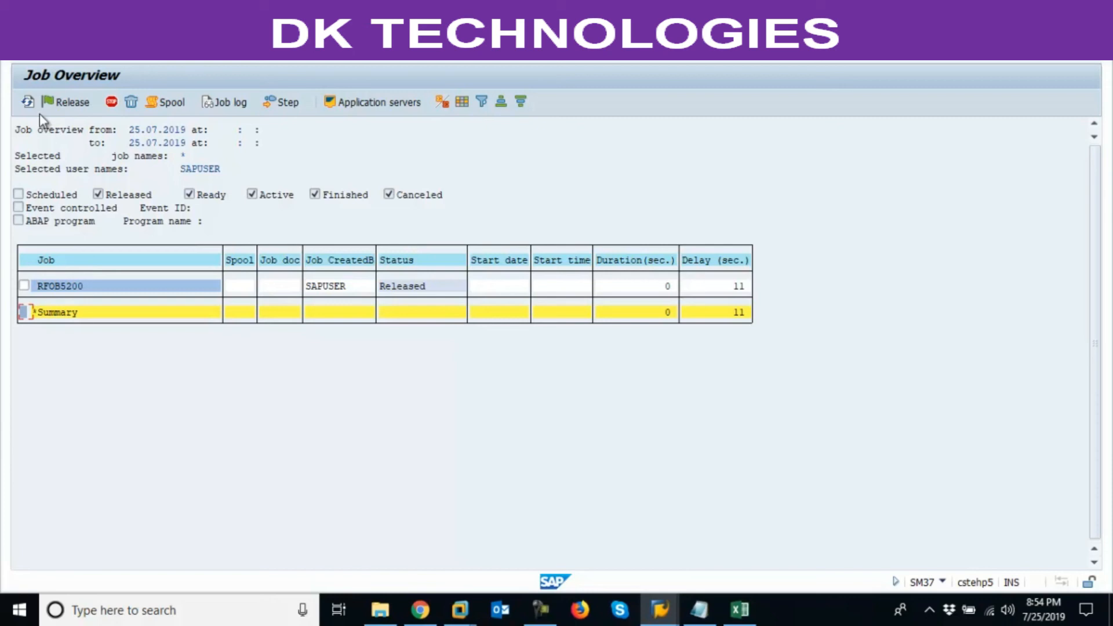
click(29, 102)
click(28, 103)
click(27, 102)
click(28, 102)
click(27, 102)
click(28, 102)
click(27, 103)
click(28, 102)
click(28, 103)
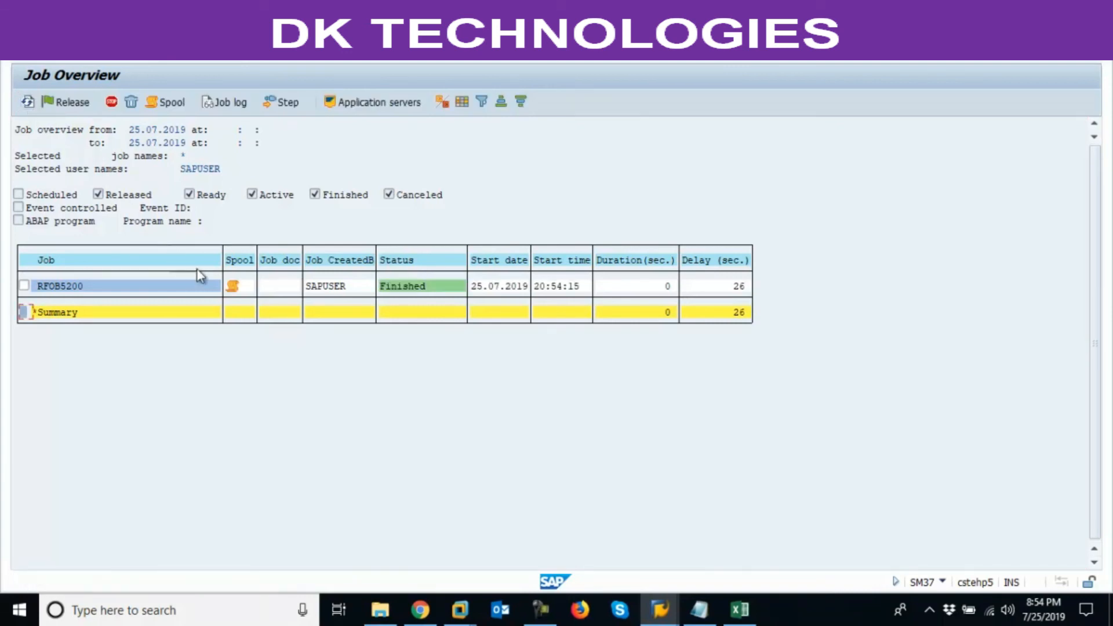
- Open the spool list of job RFOB5200 and display its spool request
click(234, 287)
double_click(234, 287)
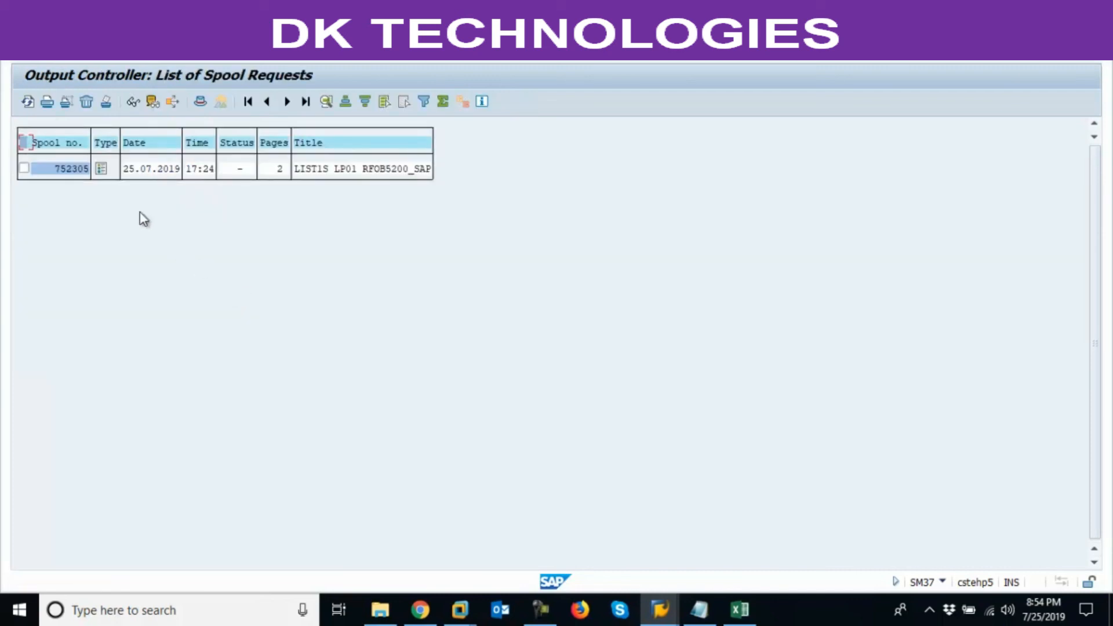
click(103, 170)
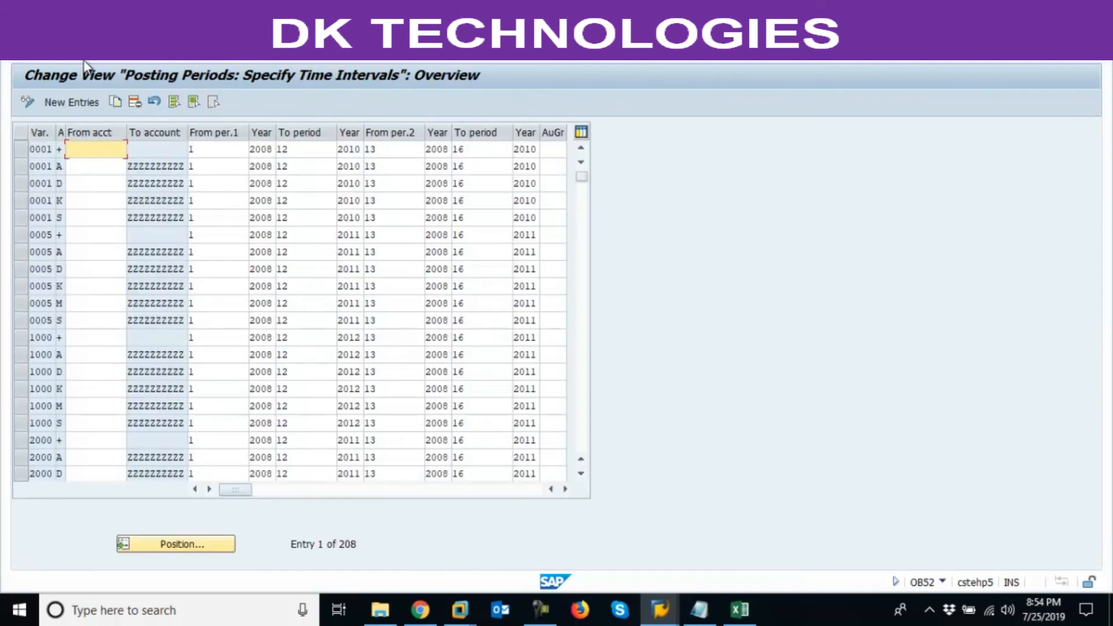
- Position the OB52 posting periods table on variant DILT to check its open periods after the job run
click(161, 551)
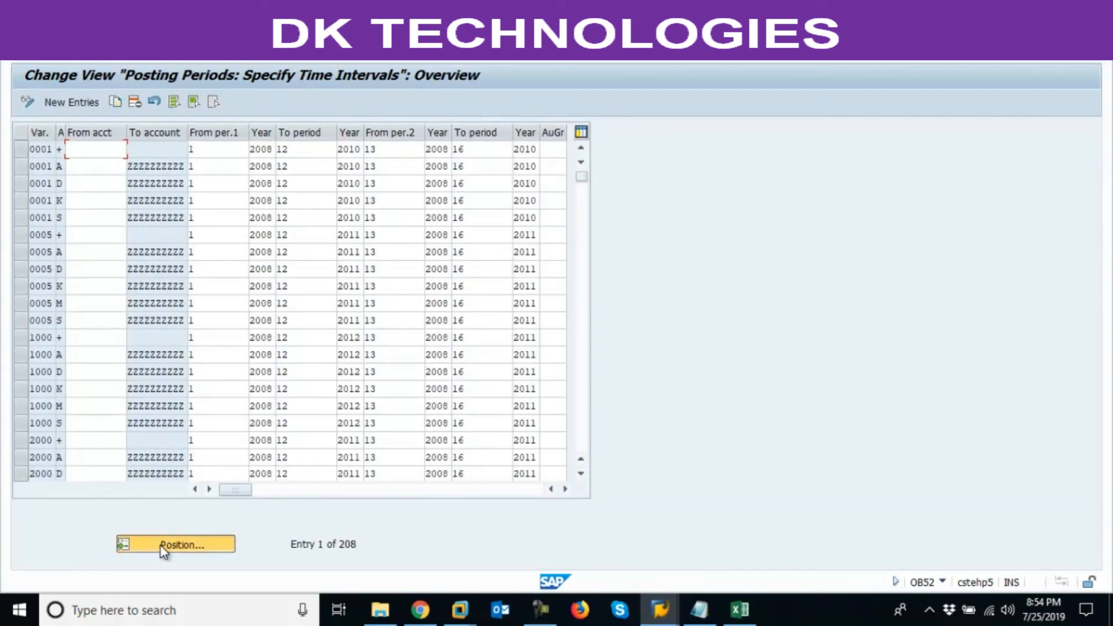
text(DILT)
key(Return)
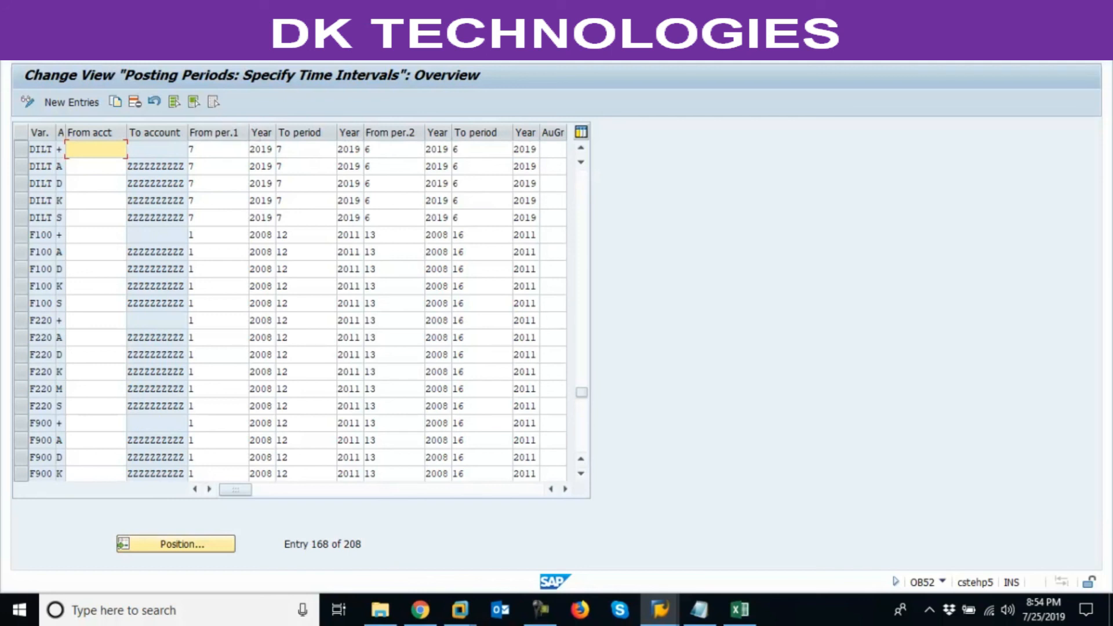
- Open Define Background Job (SM36) and name a new job RFOB5200
click(87, 49)
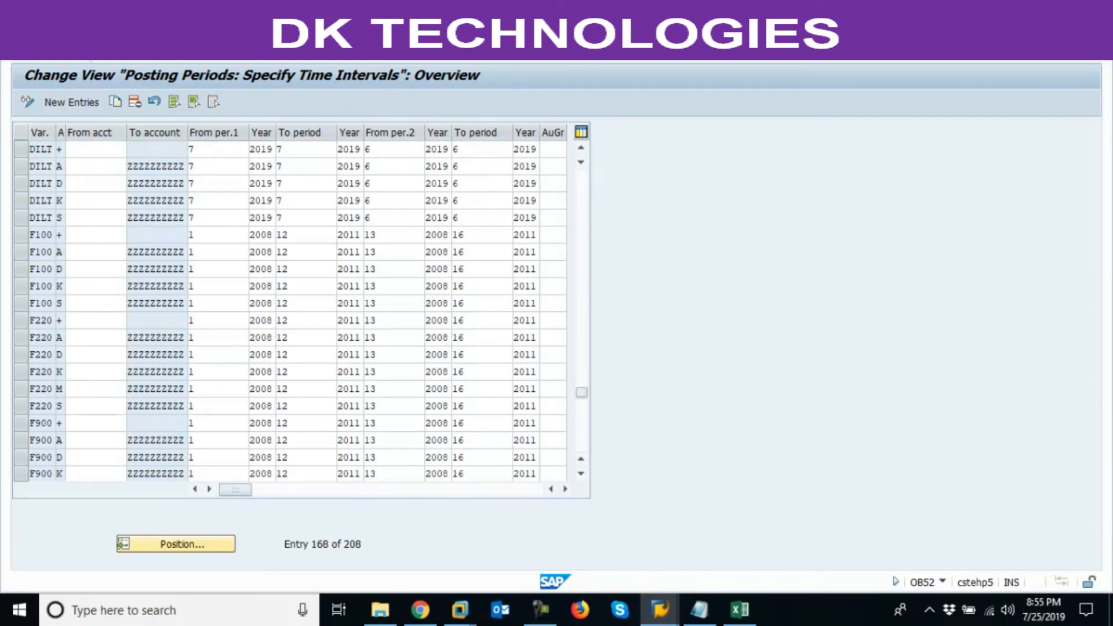
key(Return)
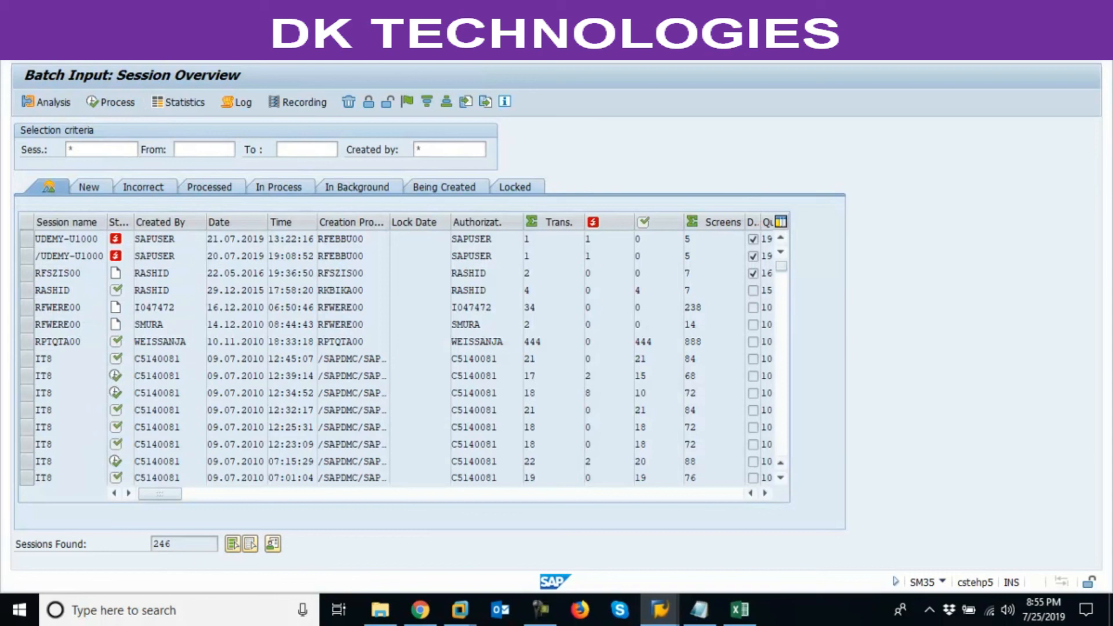
key(Return)
click(154, 149)
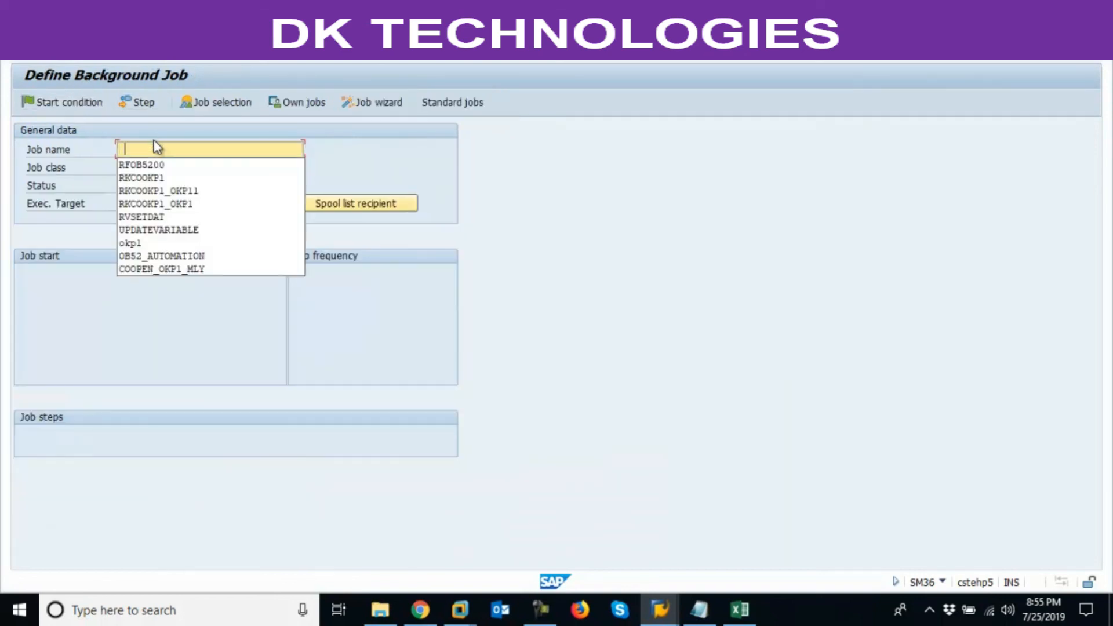
key(Down)
key(Return)
- Add and save a job step running ABAP program RFOB5200, and return to the job definition
click(140, 105)
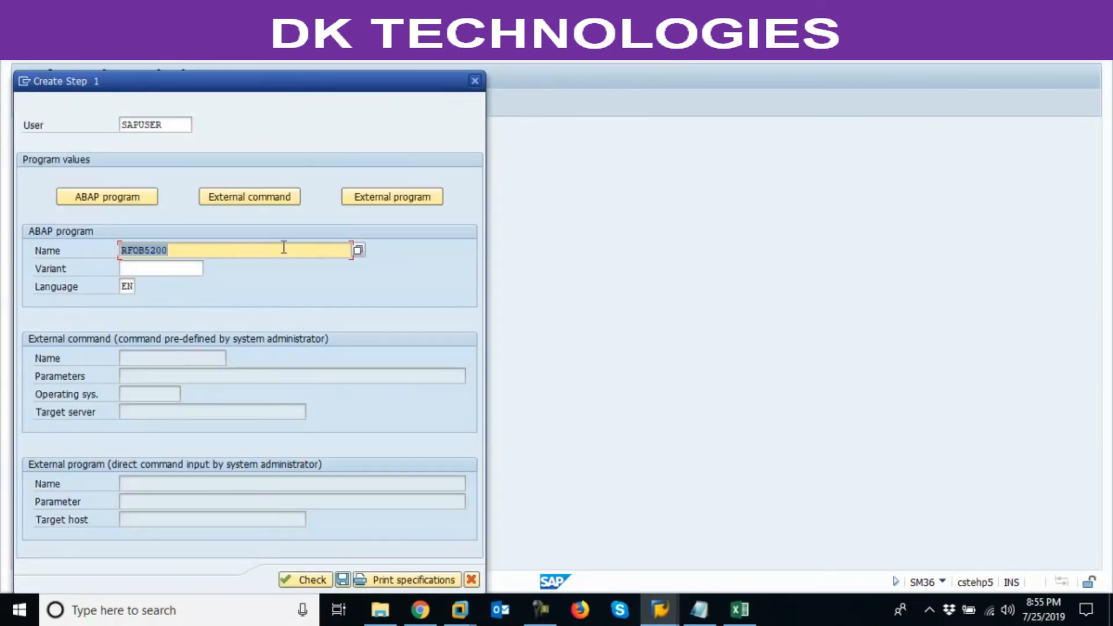
click(342, 580)
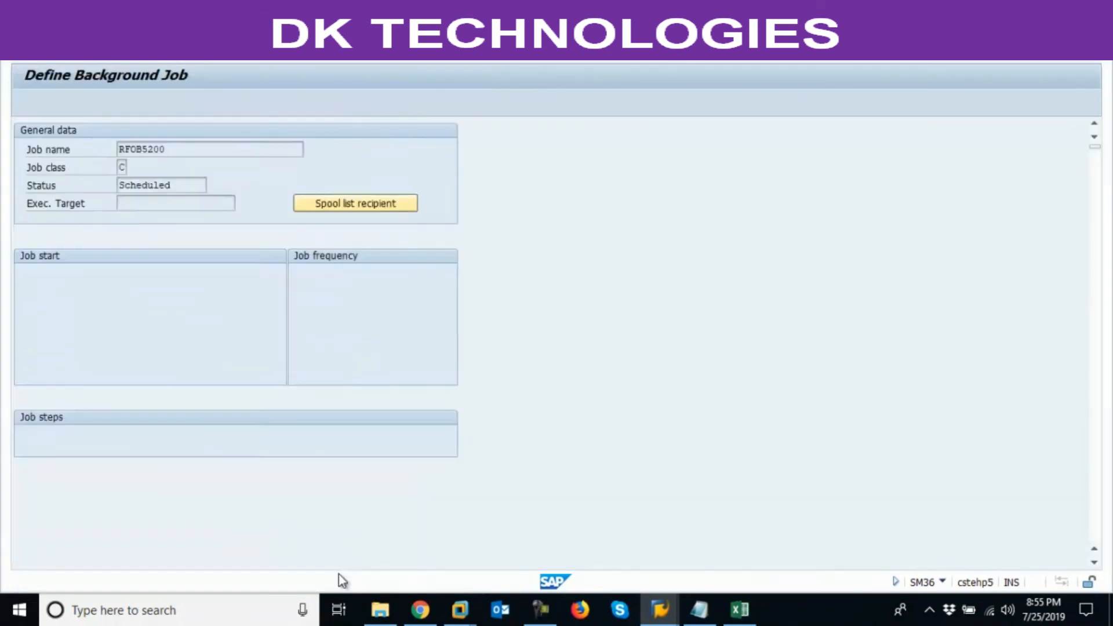
key(F3)
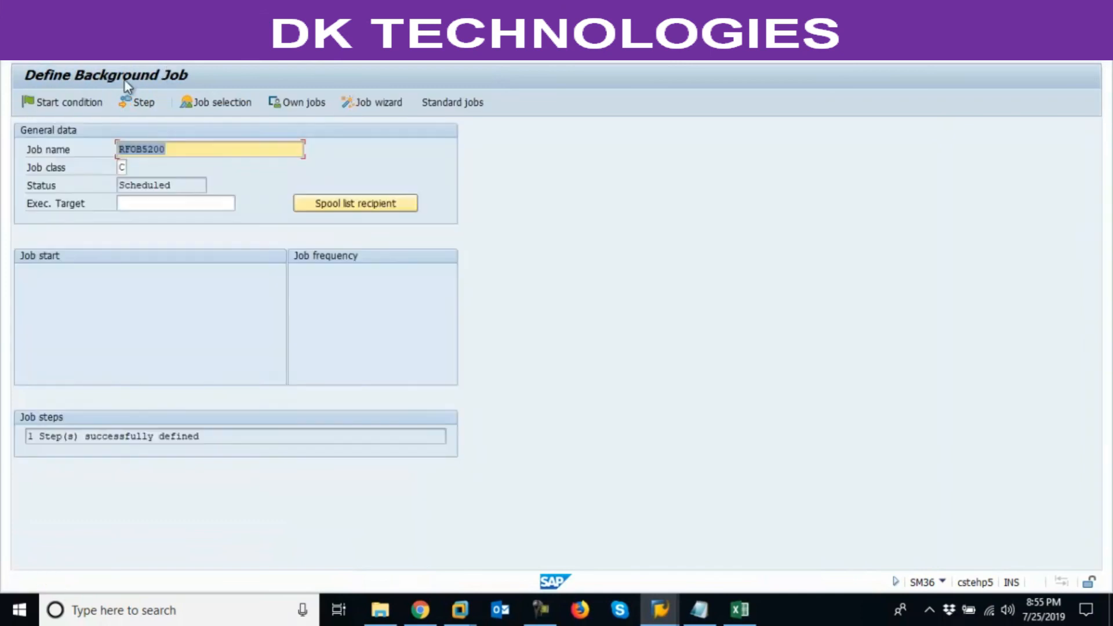
- Examine the workday/time start condition options, including factory calendar, workday and monthly period, and close the dialog
click(66, 98)
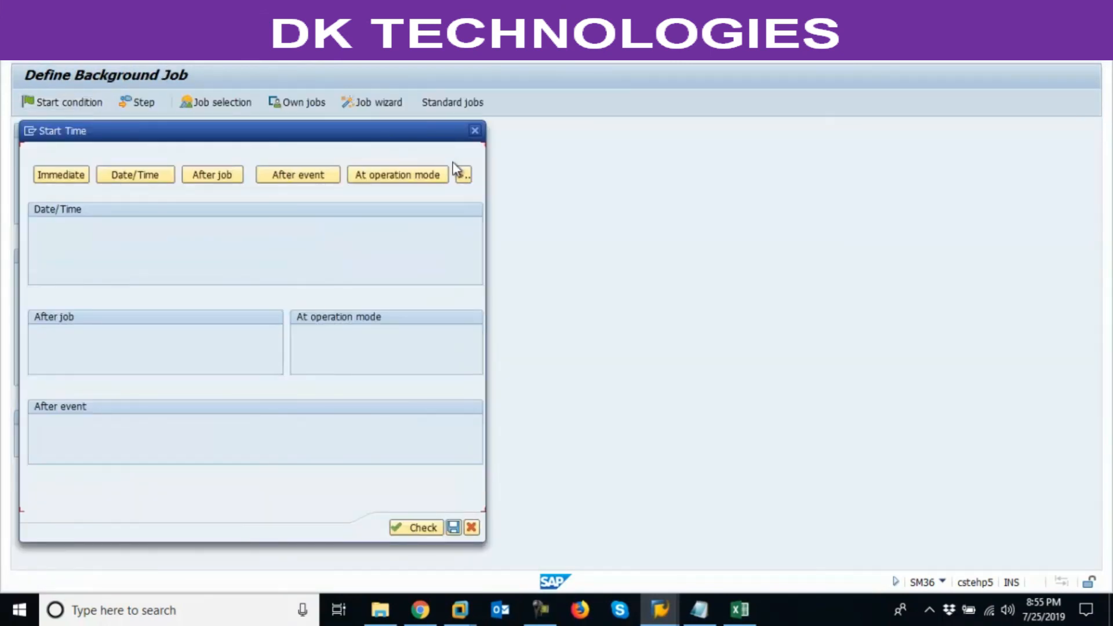
click(463, 177)
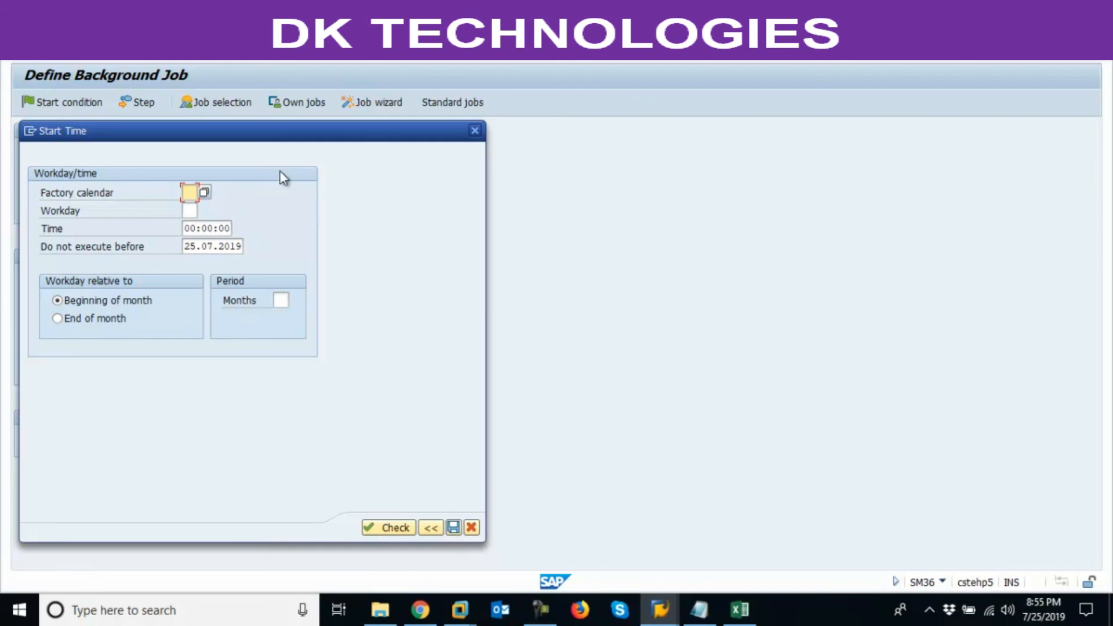
drag(240, 137, 421, 147)
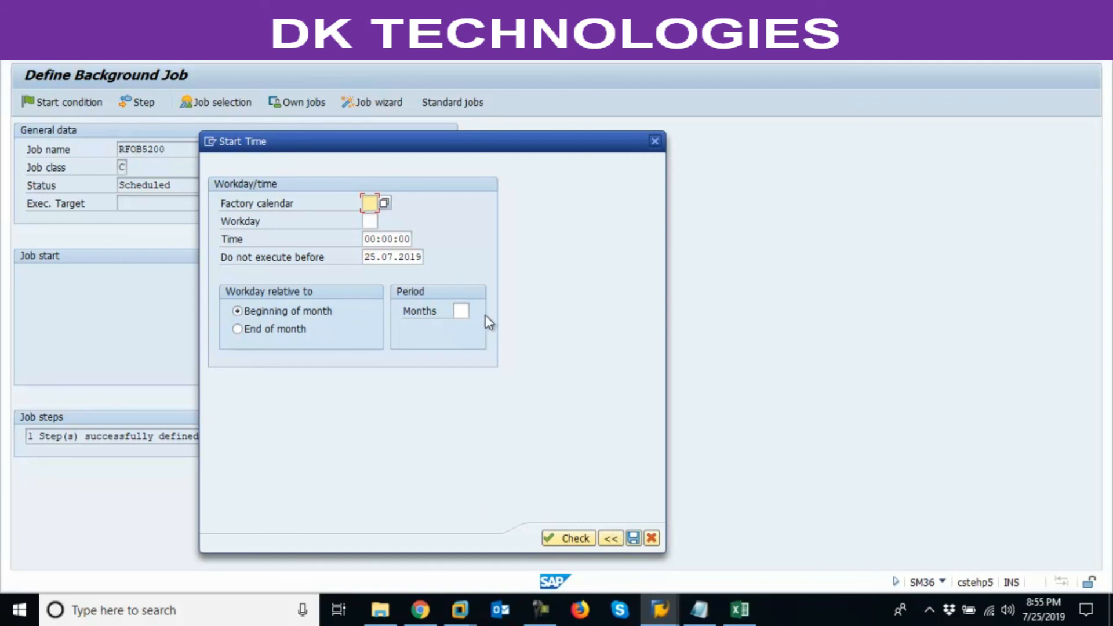
click(654, 140)
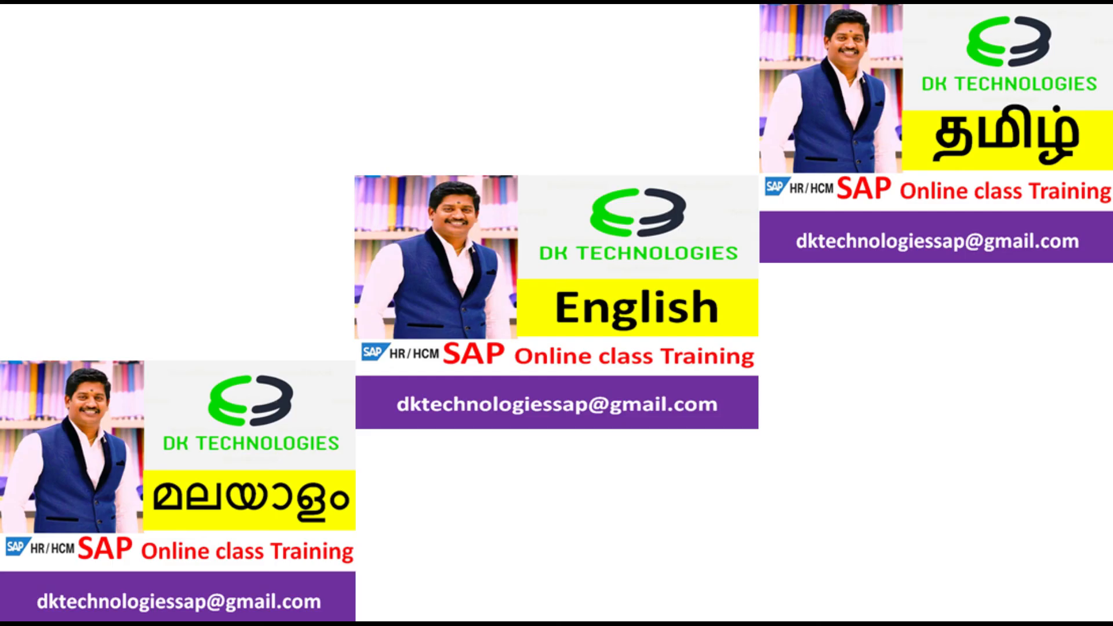